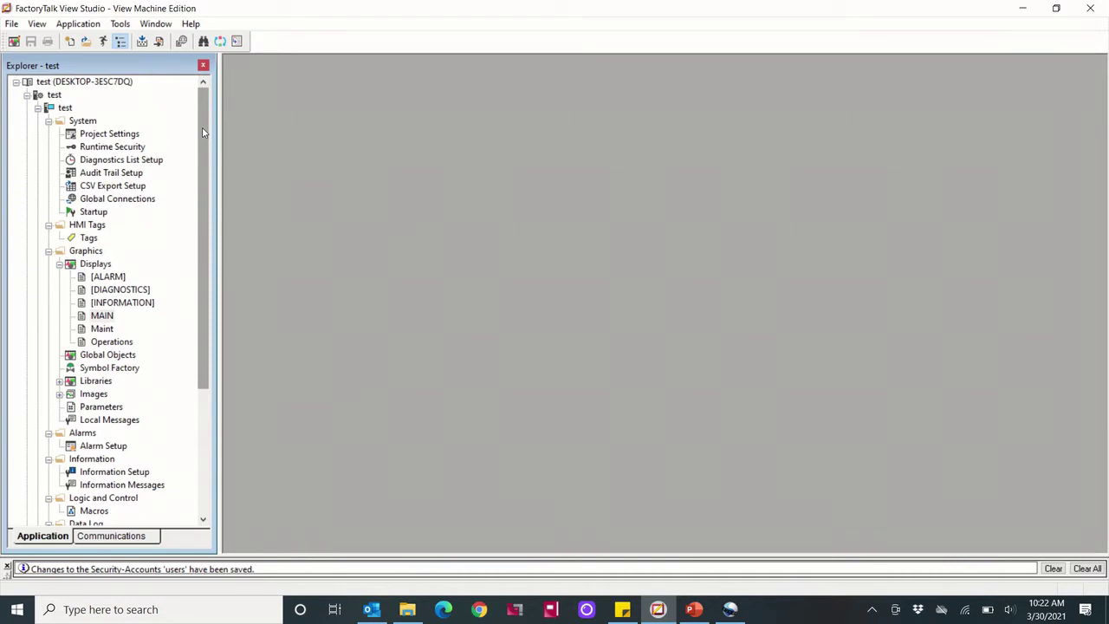
Review the Maint and Operations displays, then close both so only MAIN stays open
{"action": "left_click_drag", "start_coordinate": [203, 132], "coordinate": [203, 257]}
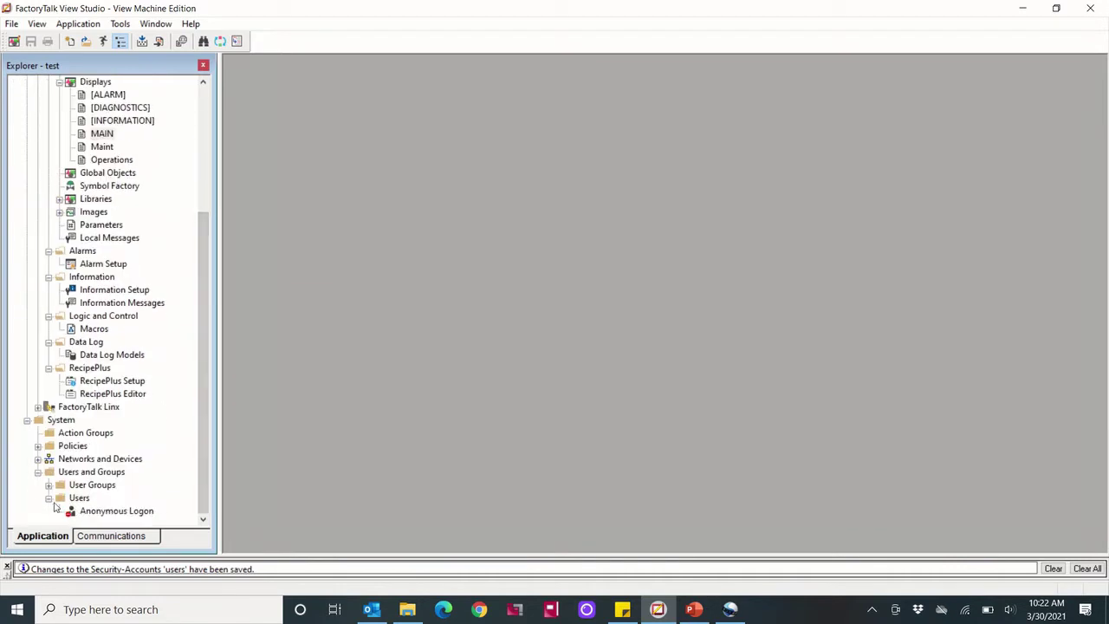
{"action": "left_click_drag", "start_coordinate": [203, 323], "coordinate": [186, 287]}
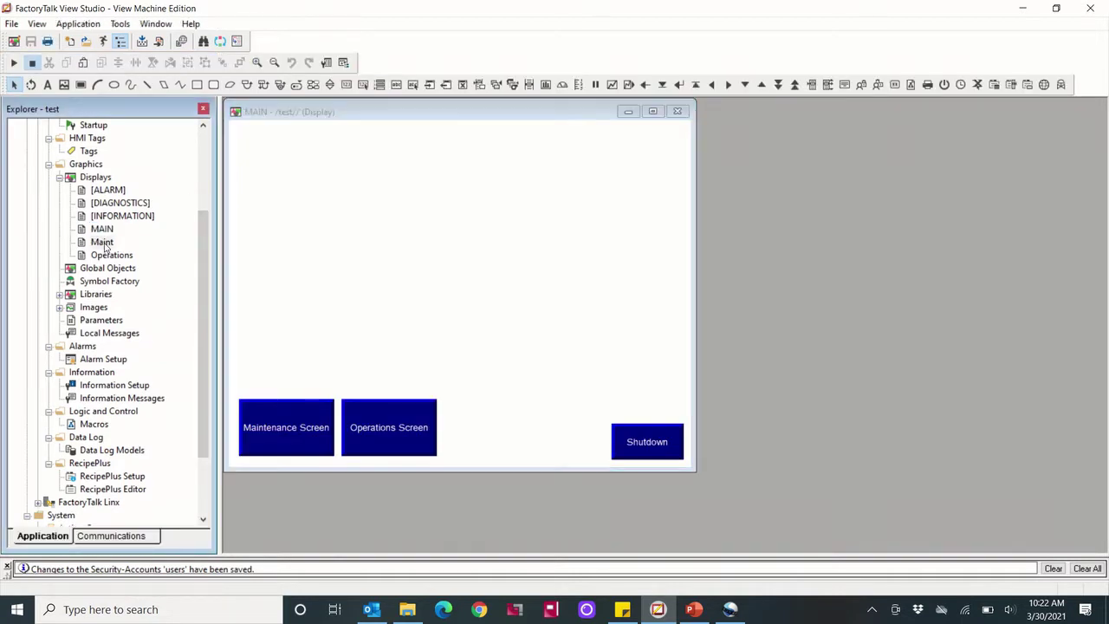
{"action": "double_click", "coordinate": [102, 243]}
{"action": "double_click", "coordinate": [111, 255]}
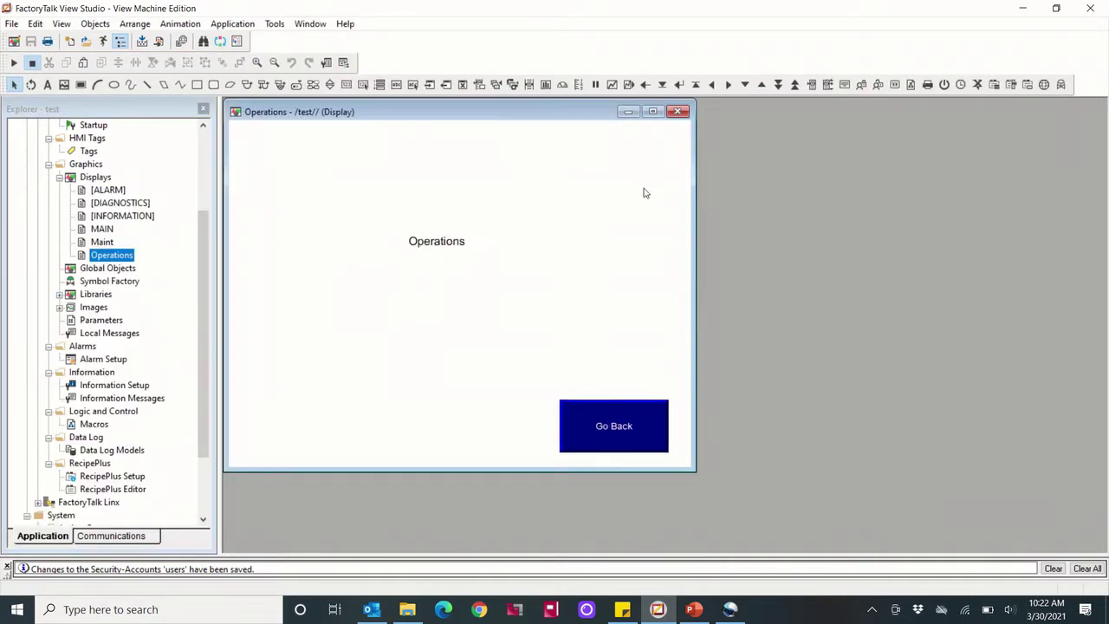
{"action": "left_click", "coordinate": [677, 111]}
{"action": "left_click", "coordinate": [678, 111]}
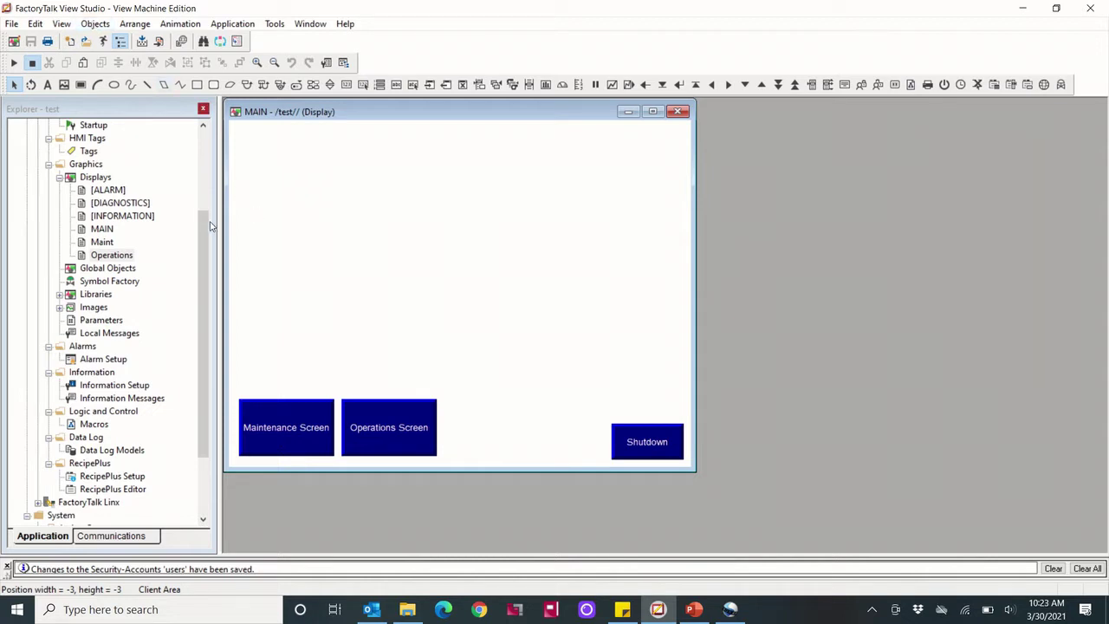
Expand System > Users and Groups and bring up the New menu on the Users folder
{"action": "left_click_drag", "start_coordinate": [208, 222], "coordinate": [206, 286]}
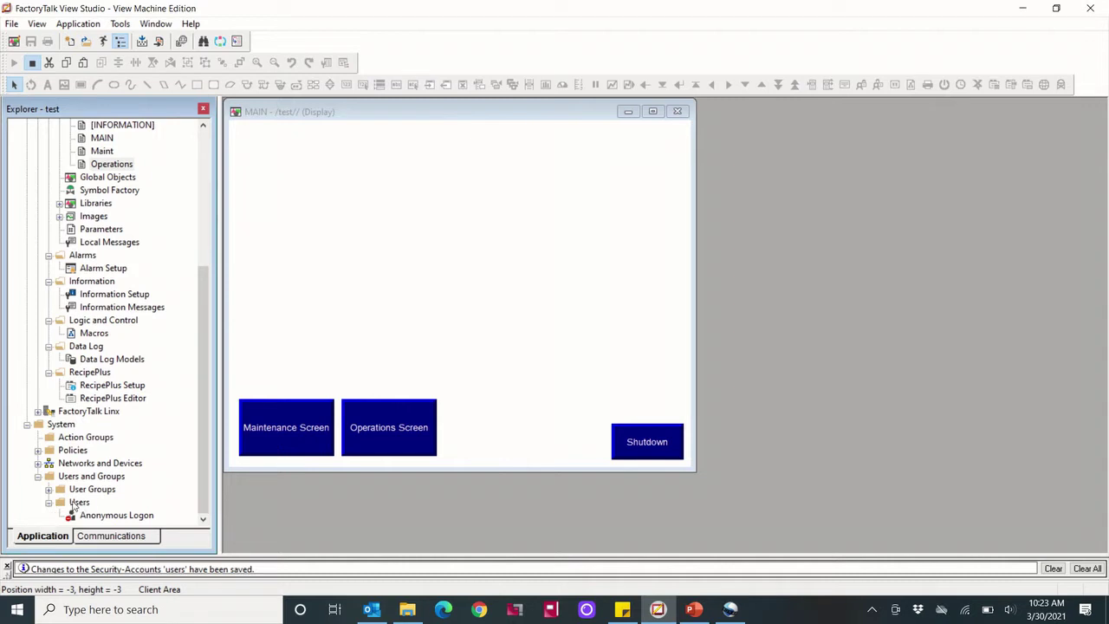
{"action": "left_click", "coordinate": [27, 424]}
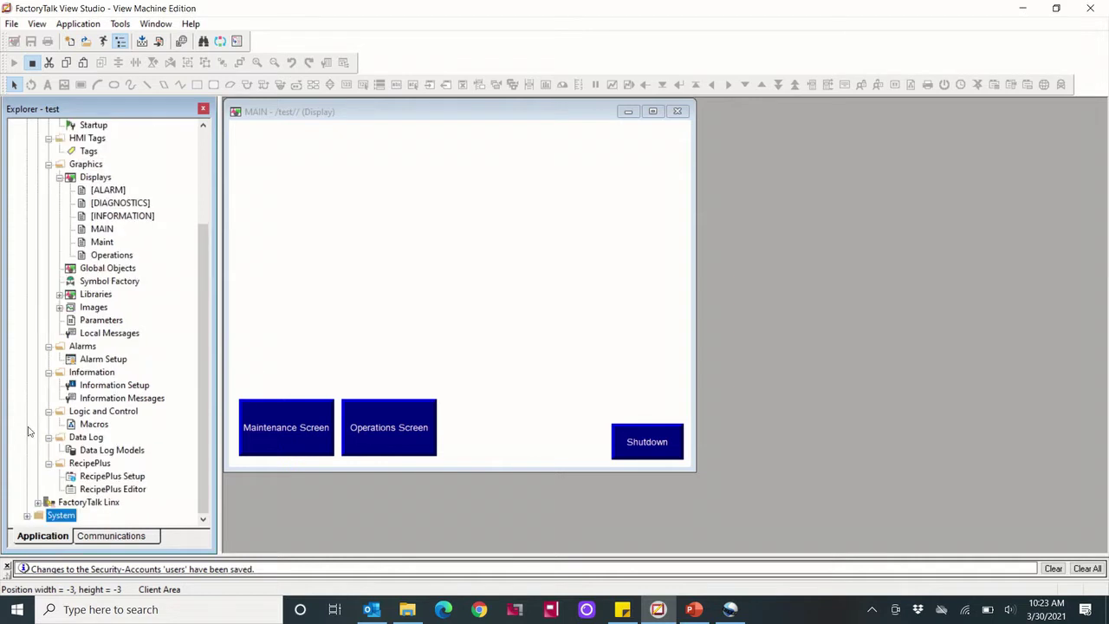
{"action": "left_click", "coordinate": [209, 297]}
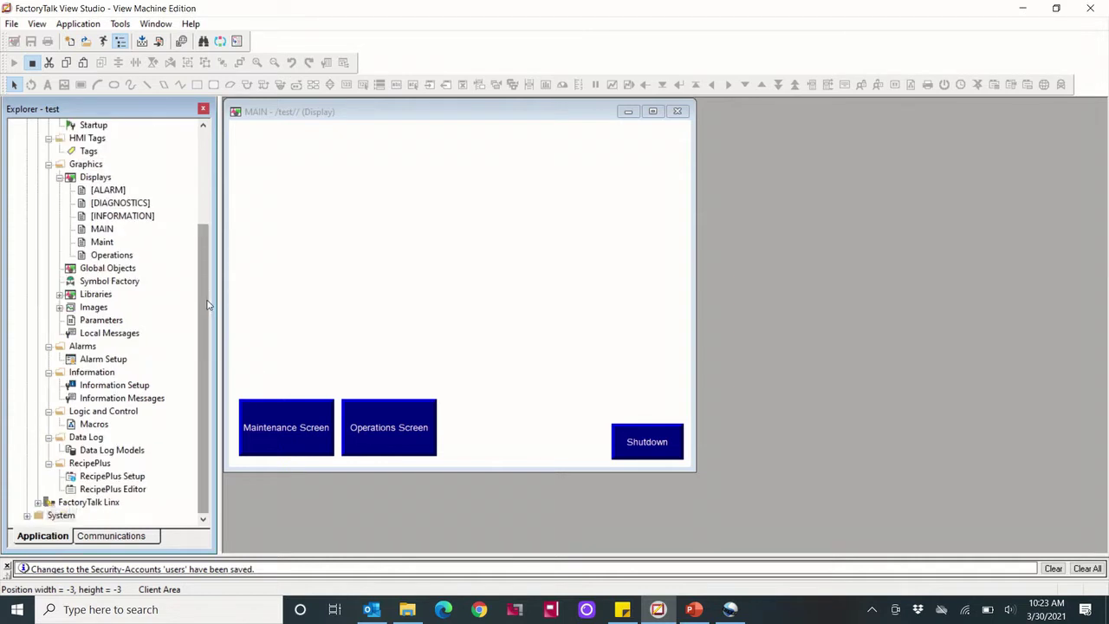
{"action": "left_click", "coordinate": [27, 515]}
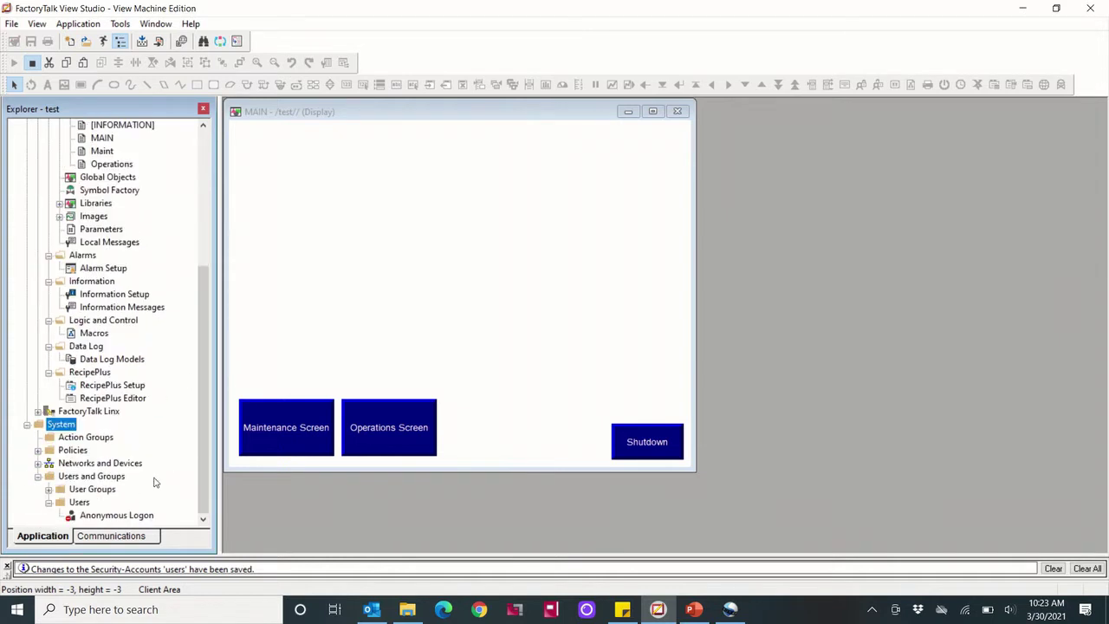
{"action": "left_click", "coordinate": [38, 476]}
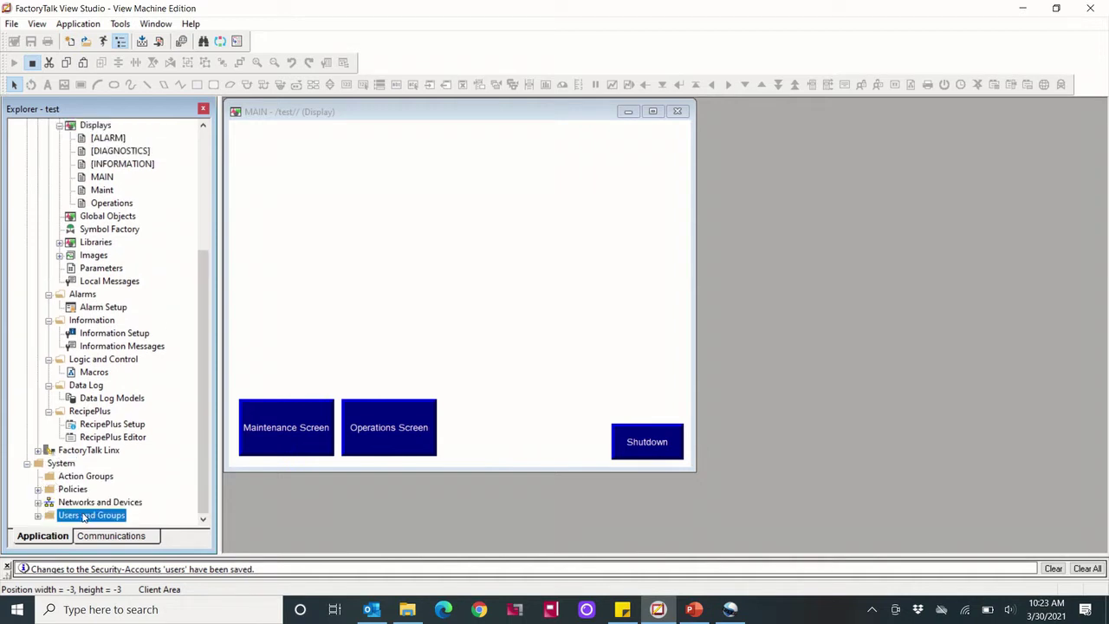
{"action": "left_click", "coordinate": [38, 515]}
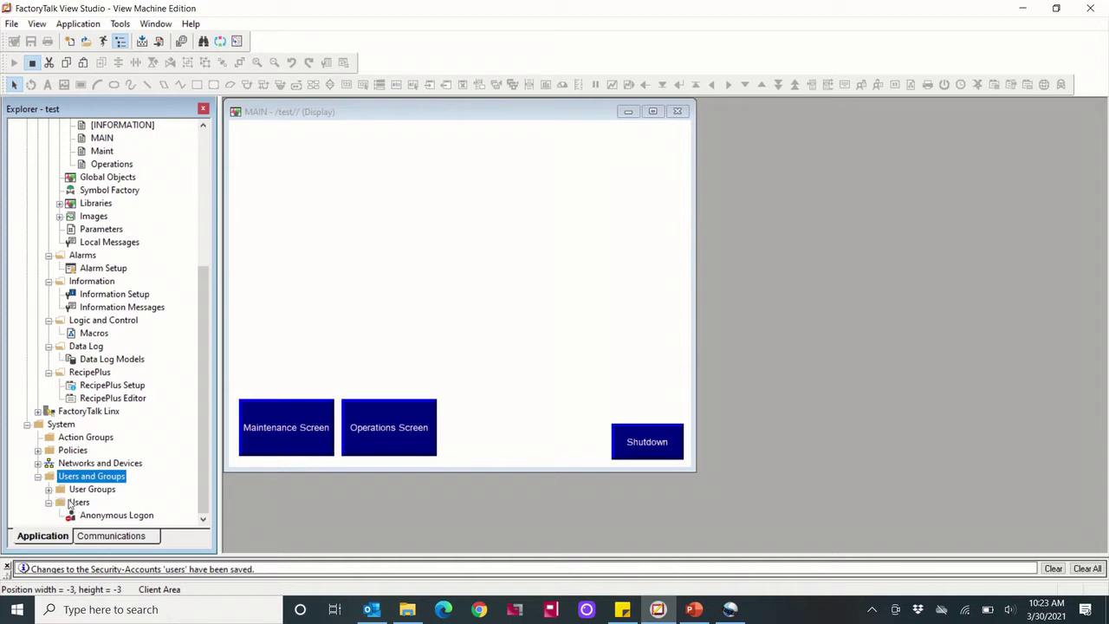
{"action": "left_click", "coordinate": [77, 503]}
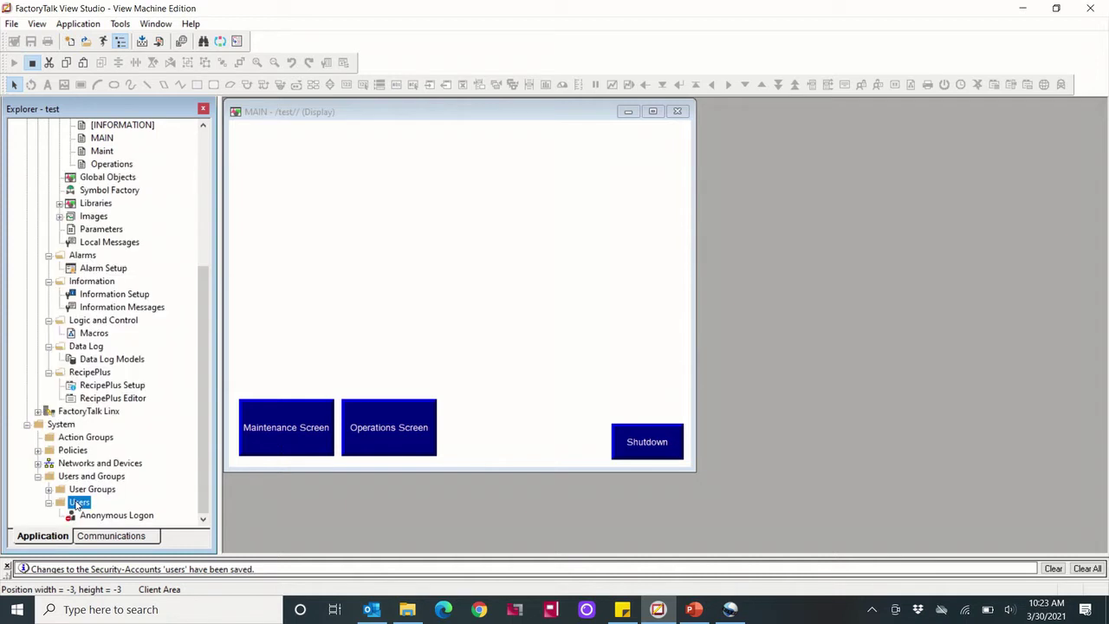
{"action": "right_click", "coordinate": [77, 503]}
{"action": "mouse_move", "coordinate": [136, 511]}
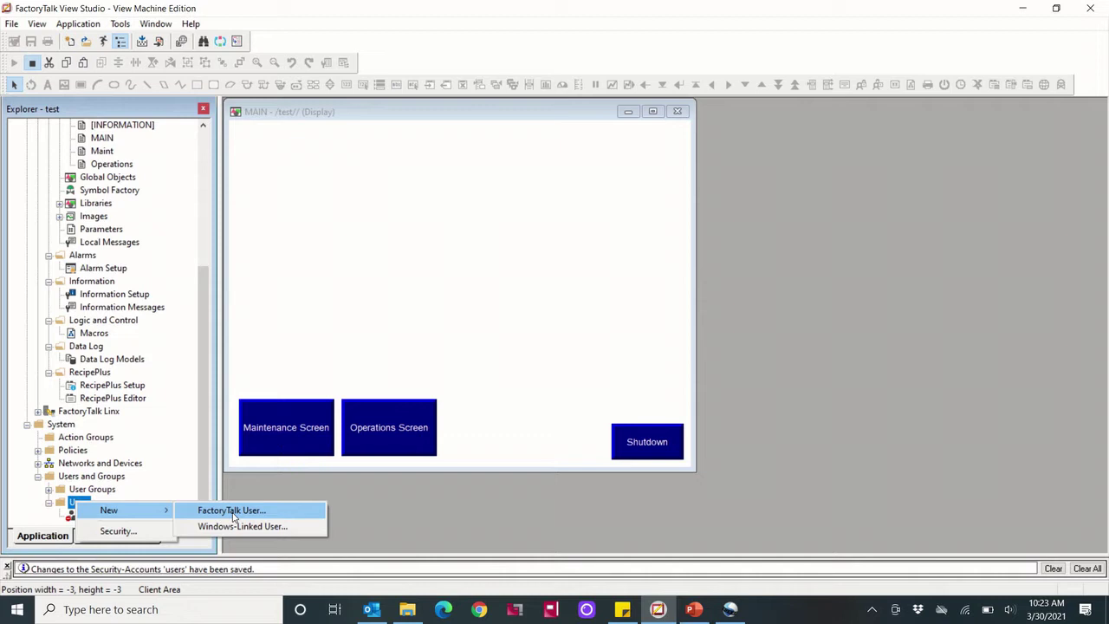
Create FactoryTalk user Maint with a confirmed password set to never expire
{"action": "left_click", "coordinate": [231, 512]}
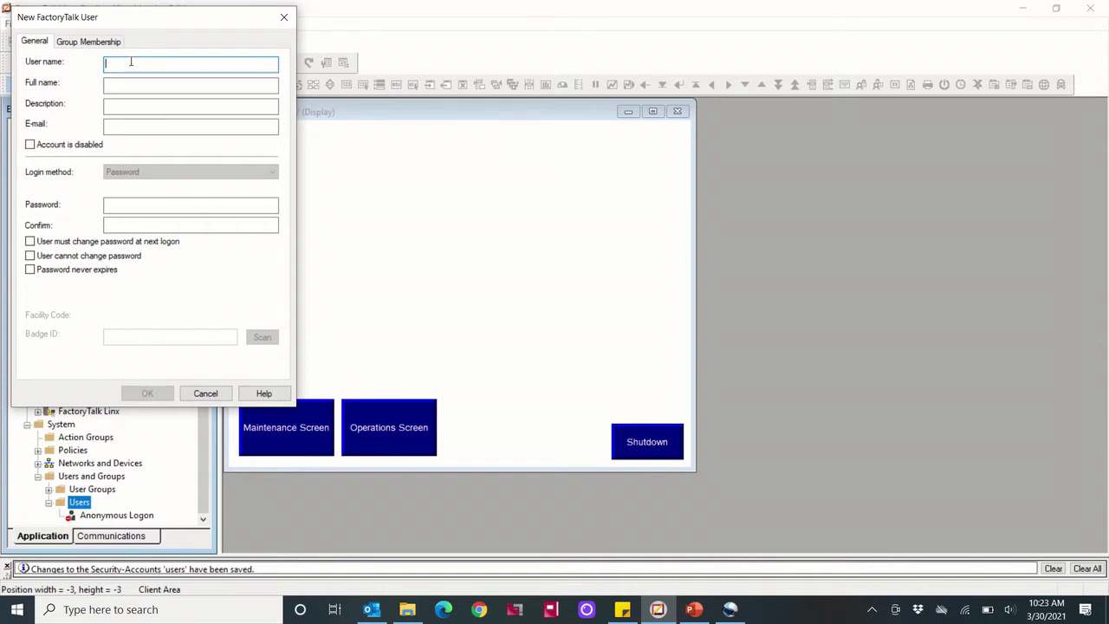
{"action": "type", "text": "Maint"}
{"action": "left_click", "coordinate": [166, 84]}
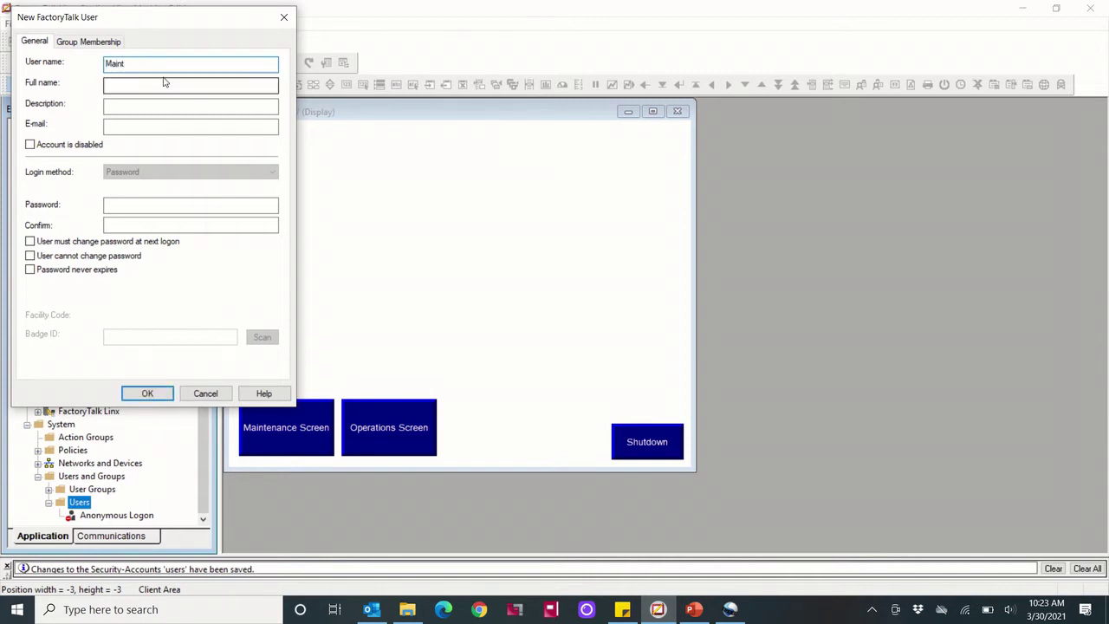
{"action": "left_click", "coordinate": [110, 104]}
{"action": "left_click", "coordinate": [111, 85]}
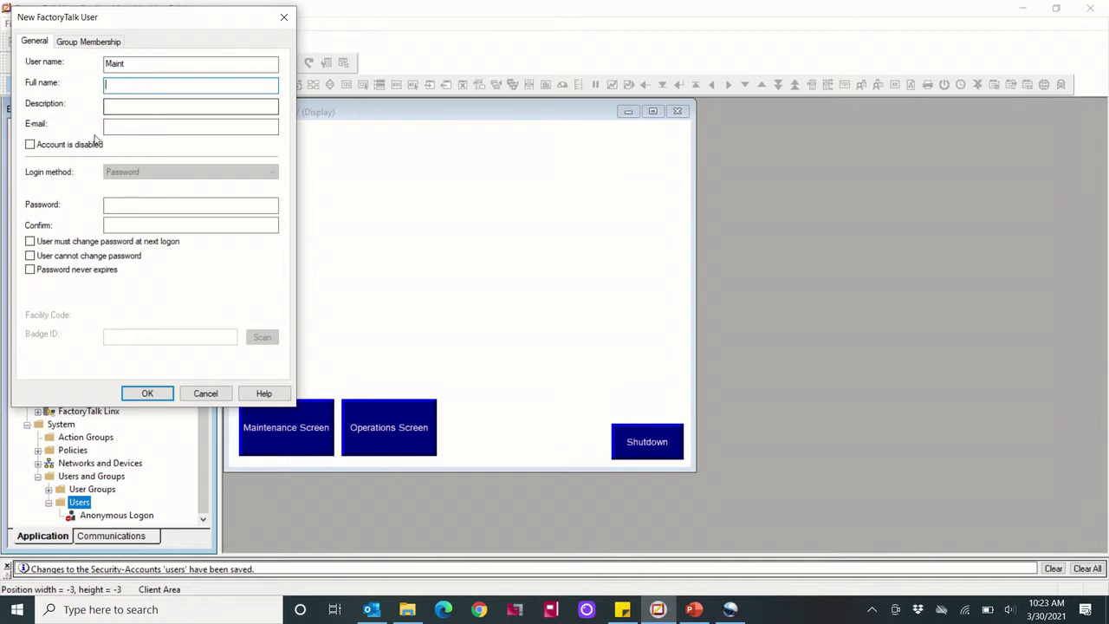
{"action": "left_click", "coordinate": [136, 204]}
{"action": "type", "text": "m"}
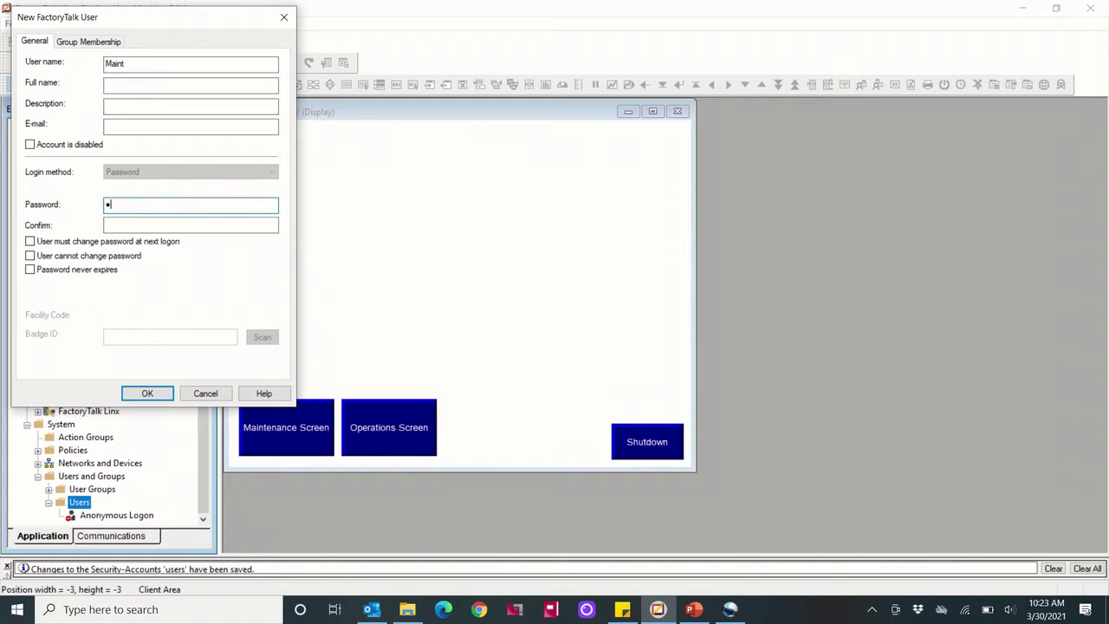
{"action": "left_click", "coordinate": [181, 225]}
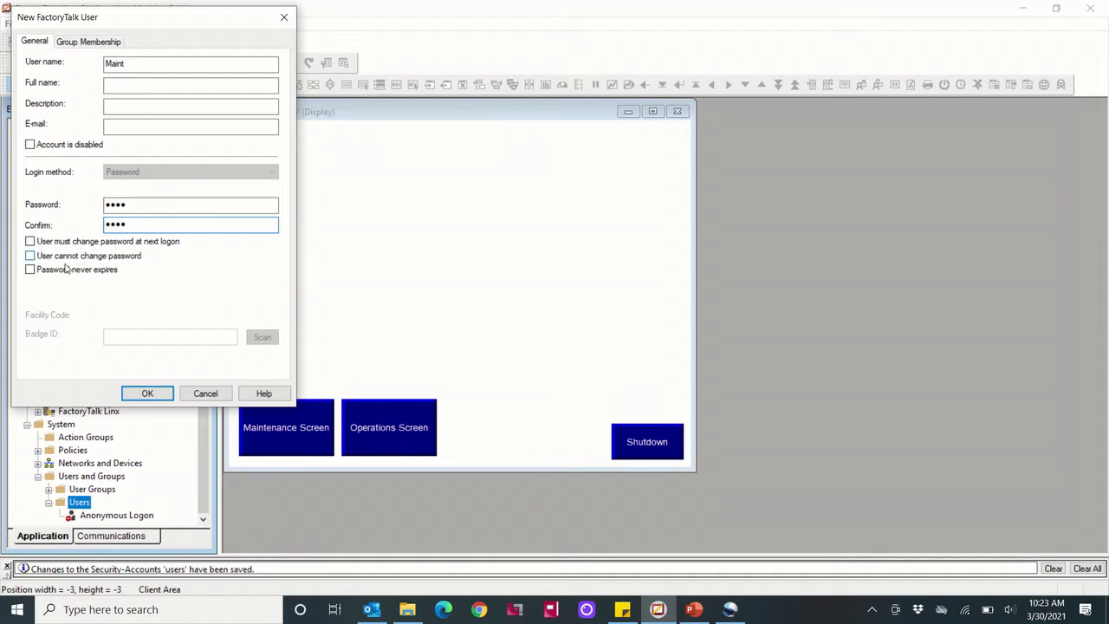
{"action": "left_click", "coordinate": [58, 270]}
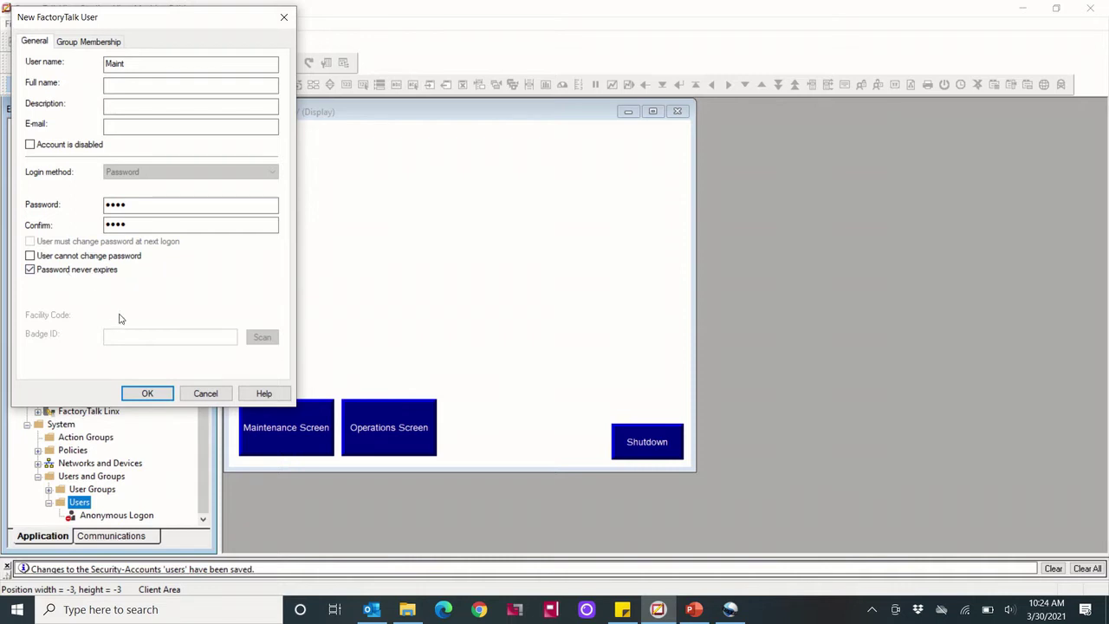
{"action": "left_click", "coordinate": [87, 42]}
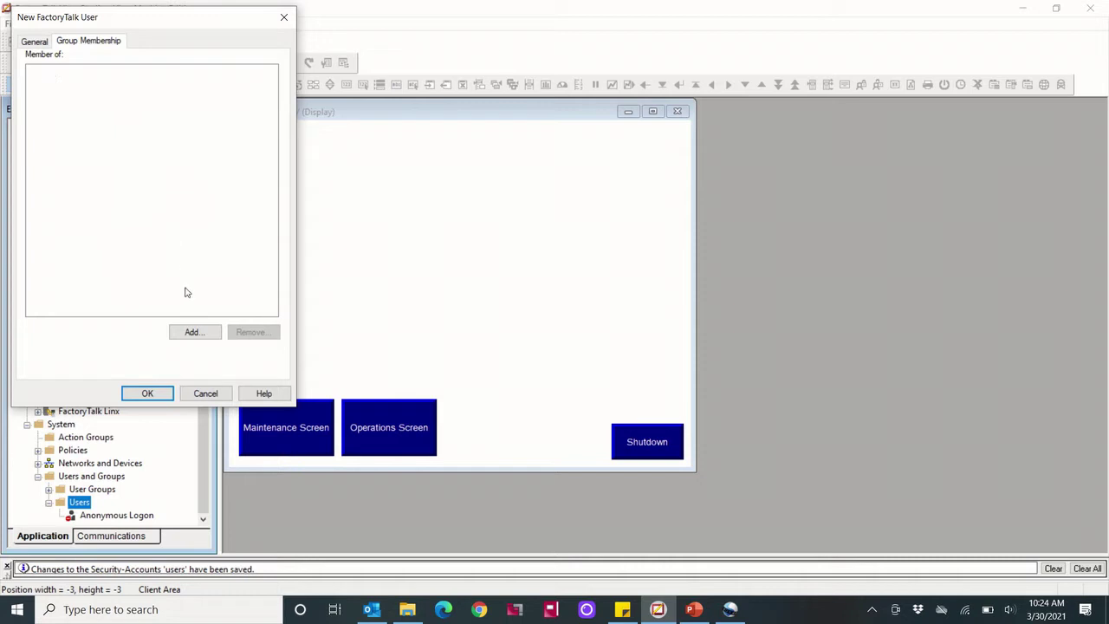
Create a new Maintenance Group, make Maint its member, and save the user
{"action": "left_click", "coordinate": [194, 329]}
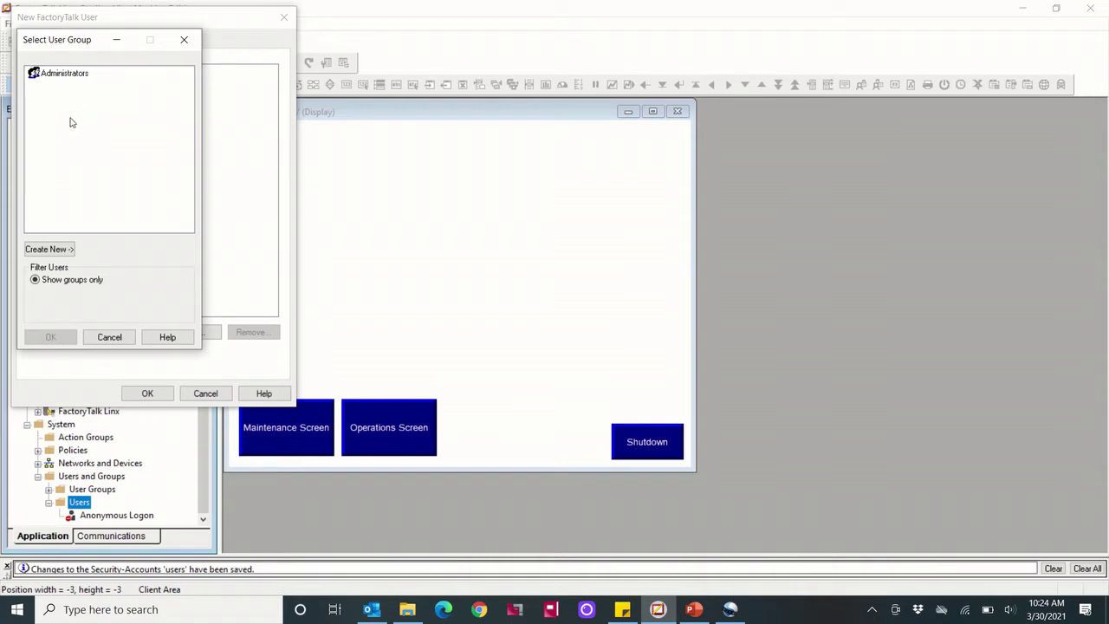
{"action": "left_click", "coordinate": [62, 251]}
{"action": "left_click", "coordinate": [125, 250]}
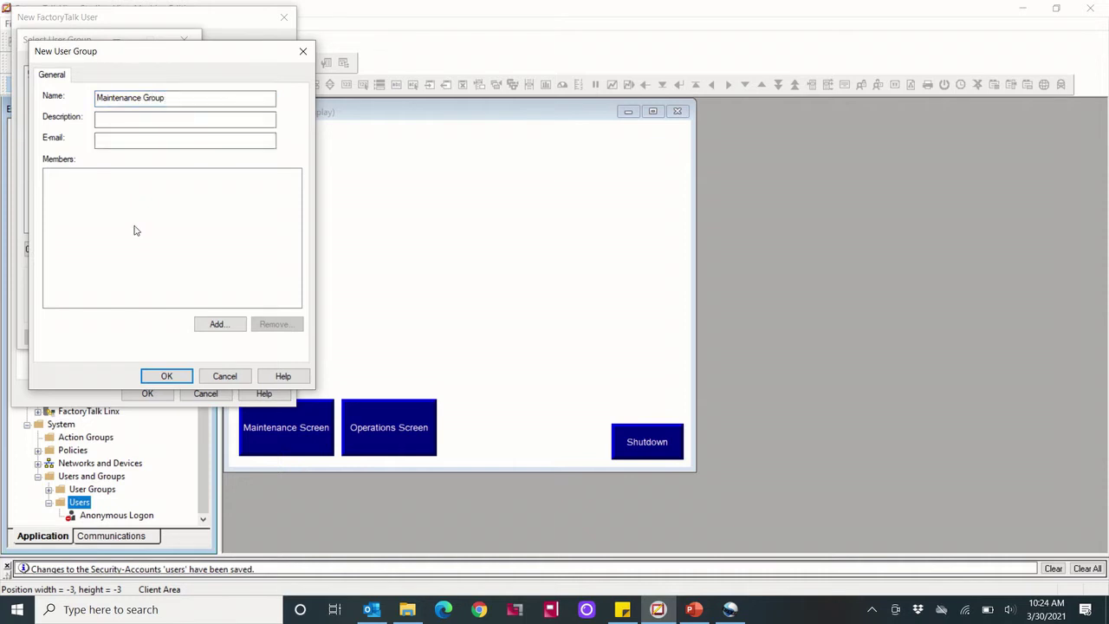
{"action": "left_click", "coordinate": [165, 376]}
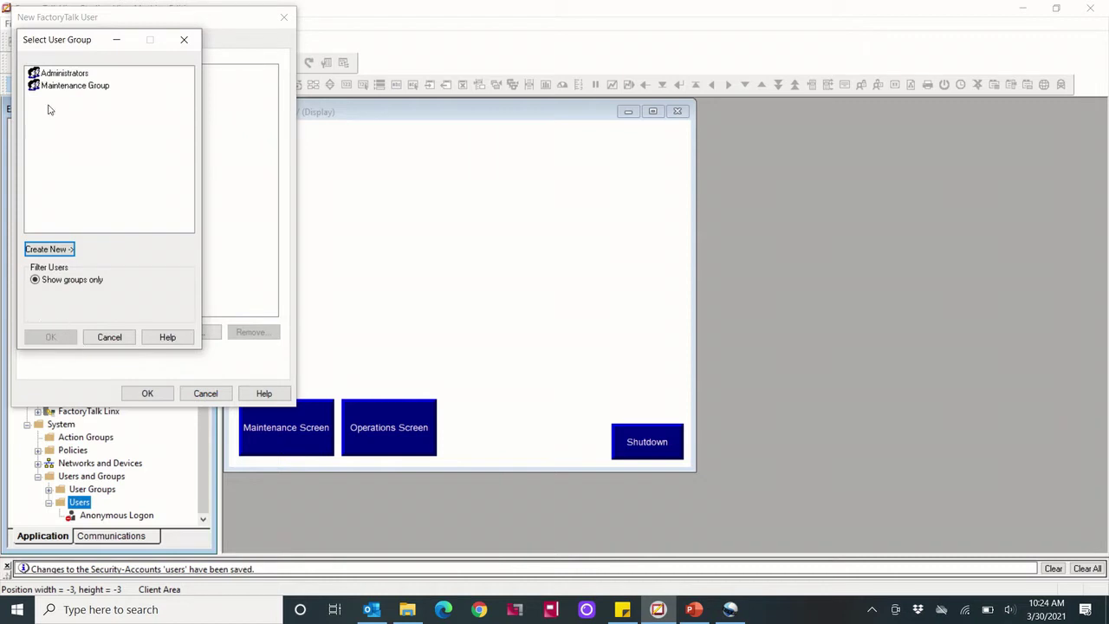
{"action": "left_click", "coordinate": [69, 88]}
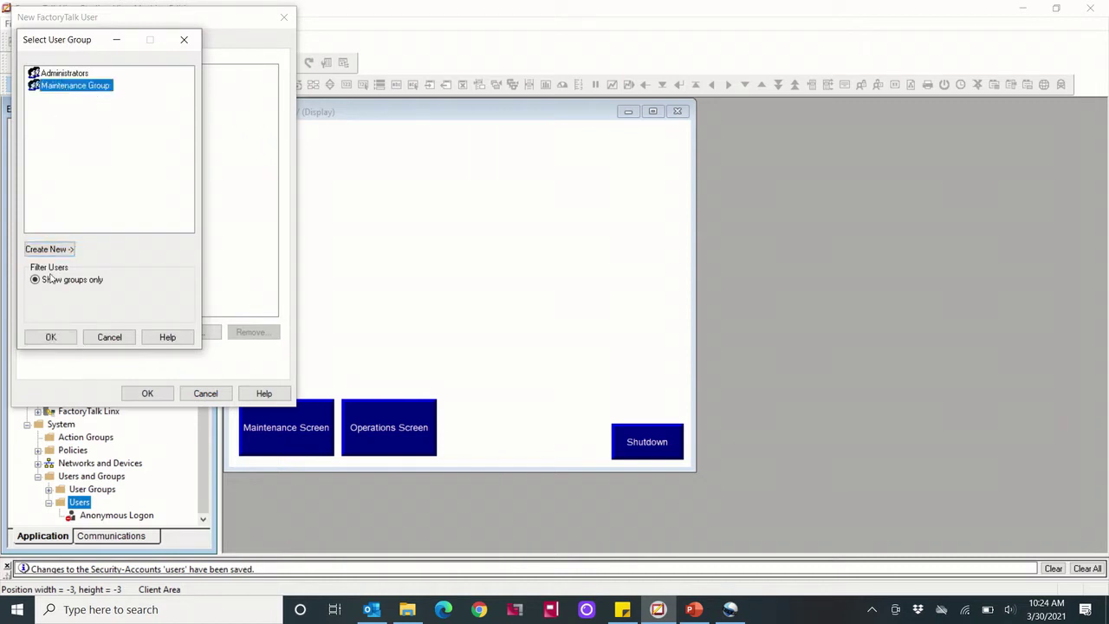
{"action": "left_click", "coordinate": [52, 338]}
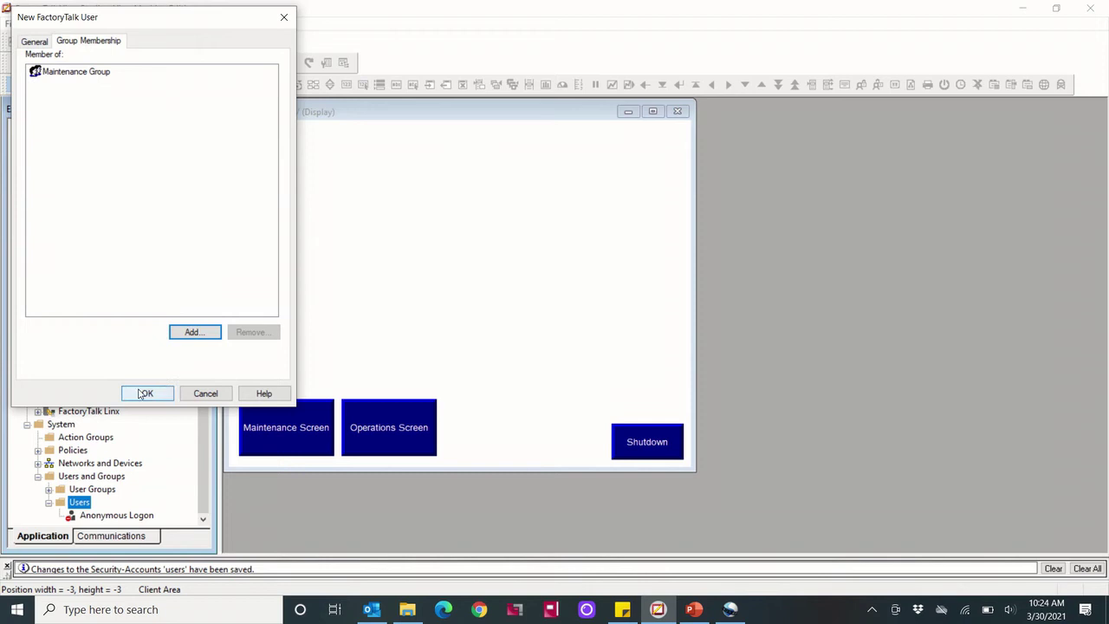
{"action": "left_click", "coordinate": [149, 394]}
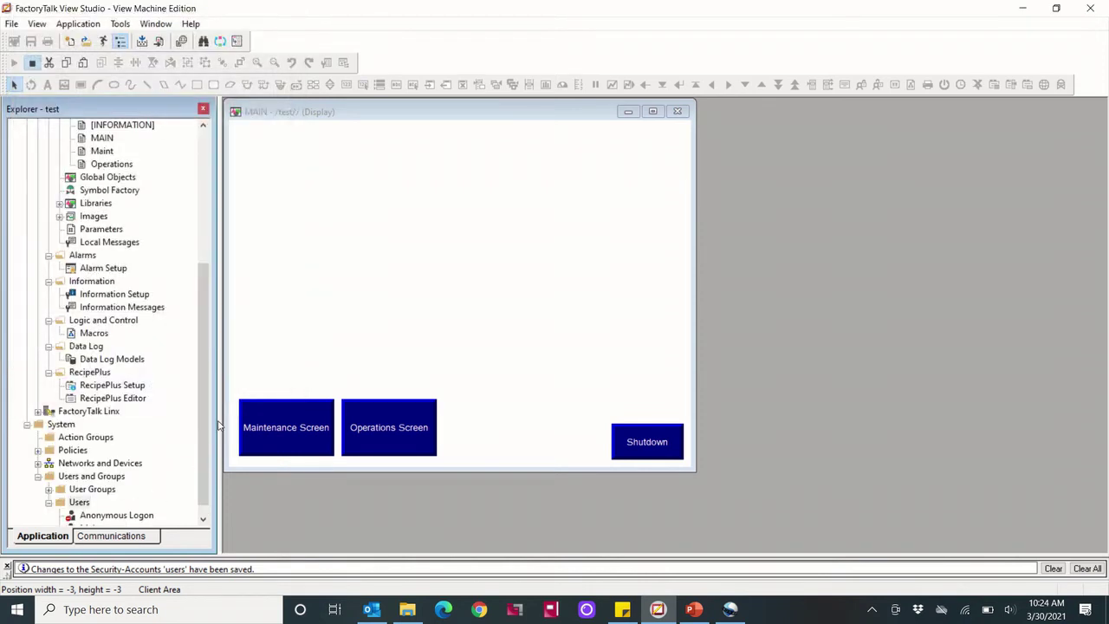
Start a new user group under User Groups named Operations Group
{"action": "scroll", "coordinate": [206, 416], "scroll_direction": "down", "scroll_amount": 1}
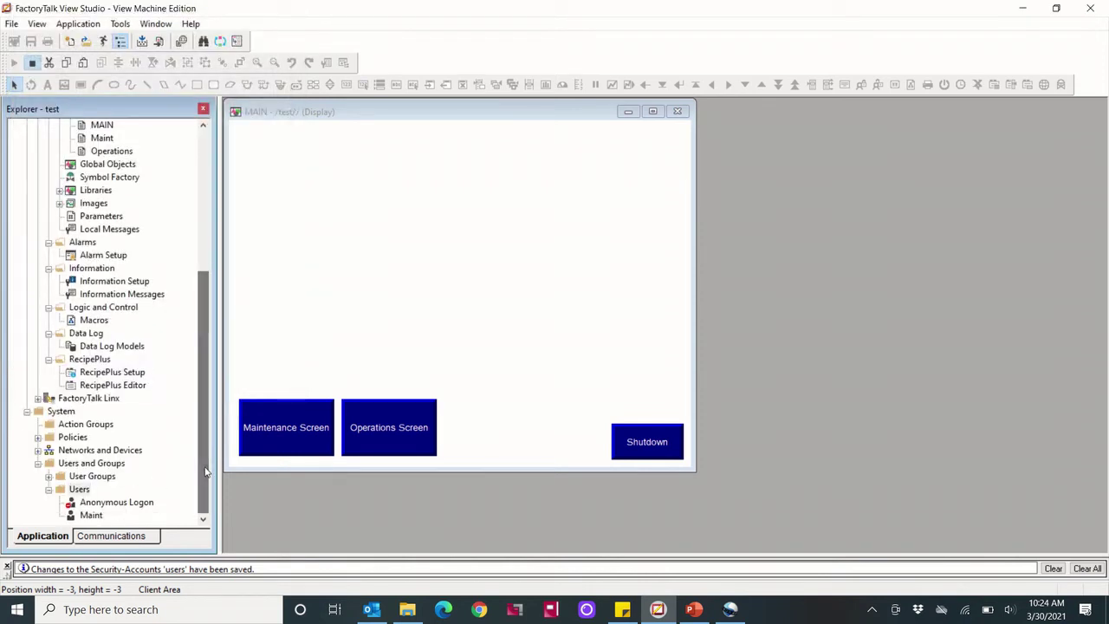
{"action": "left_click", "coordinate": [48, 477]}
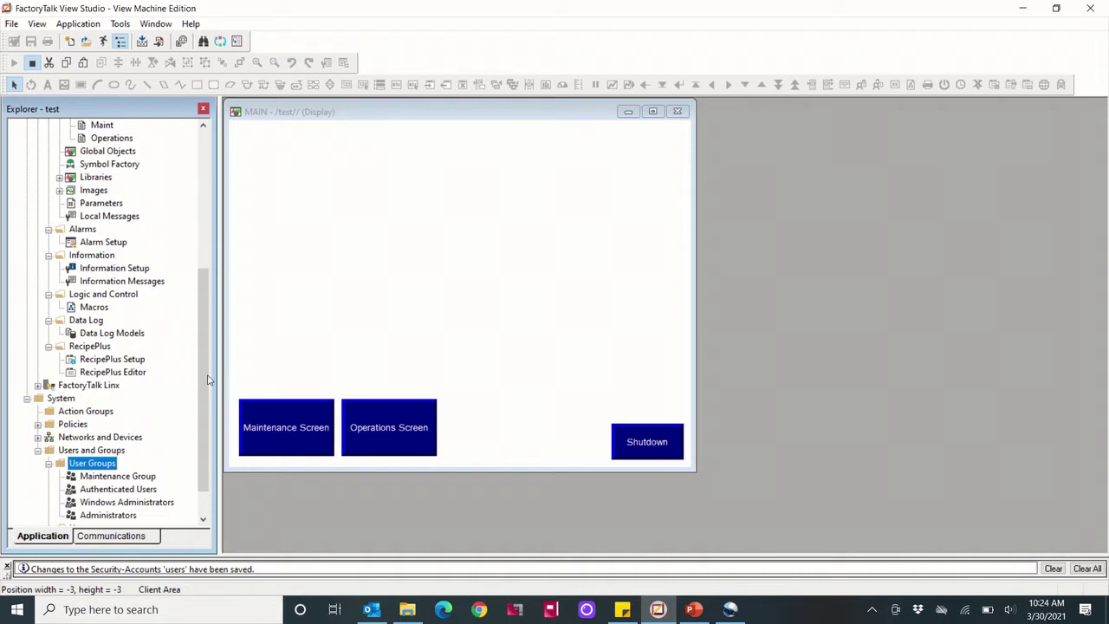
{"action": "scroll", "coordinate": [208, 380], "scroll_direction": "down", "scroll_amount": 1}
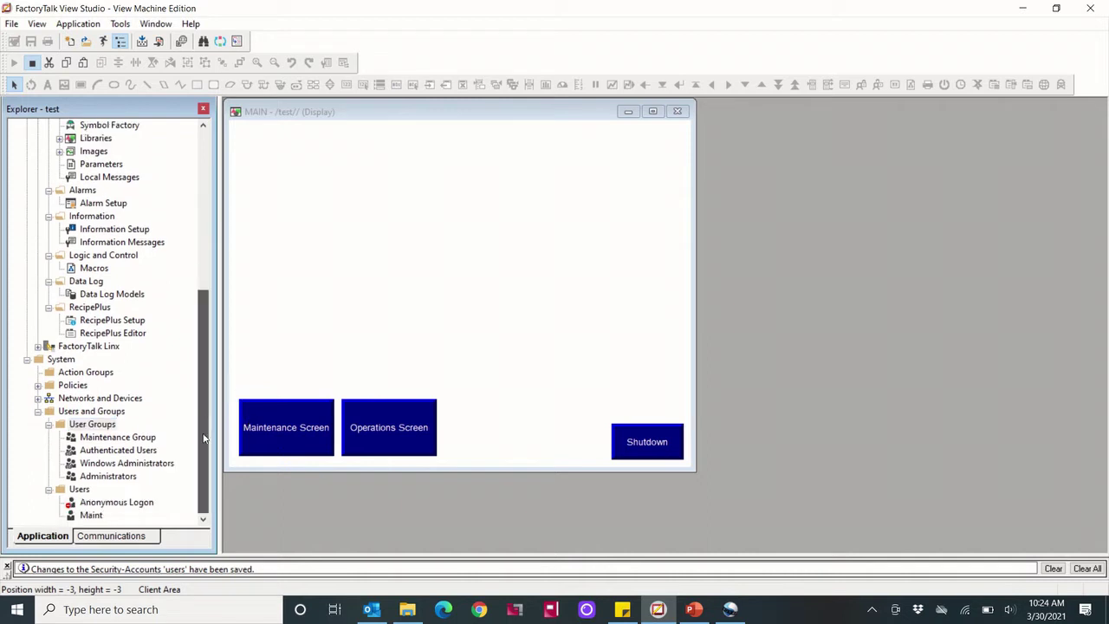
{"action": "right_click", "coordinate": [96, 426]}
{"action": "mouse_move", "coordinate": [125, 433]}
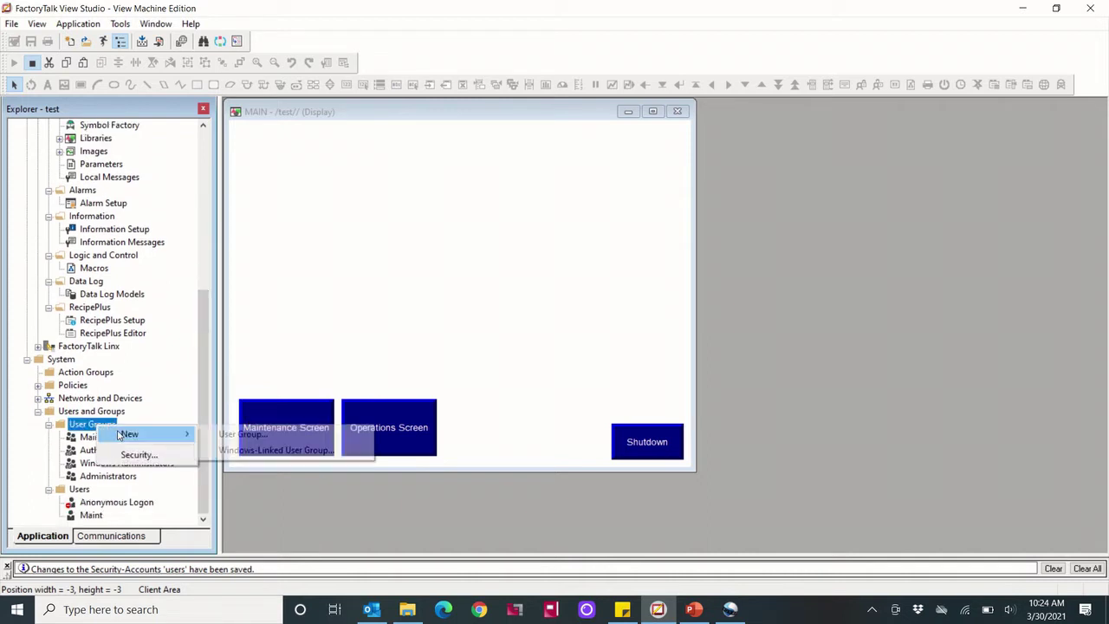
{"action": "left_click", "coordinate": [243, 435]}
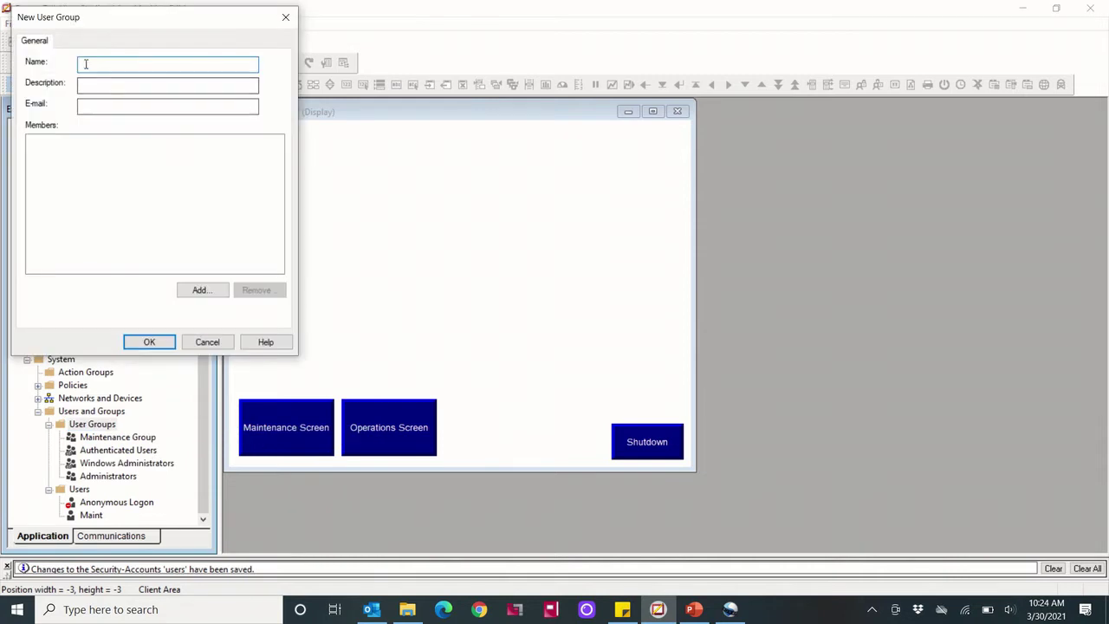
{"action": "type", "text": "Opera"}
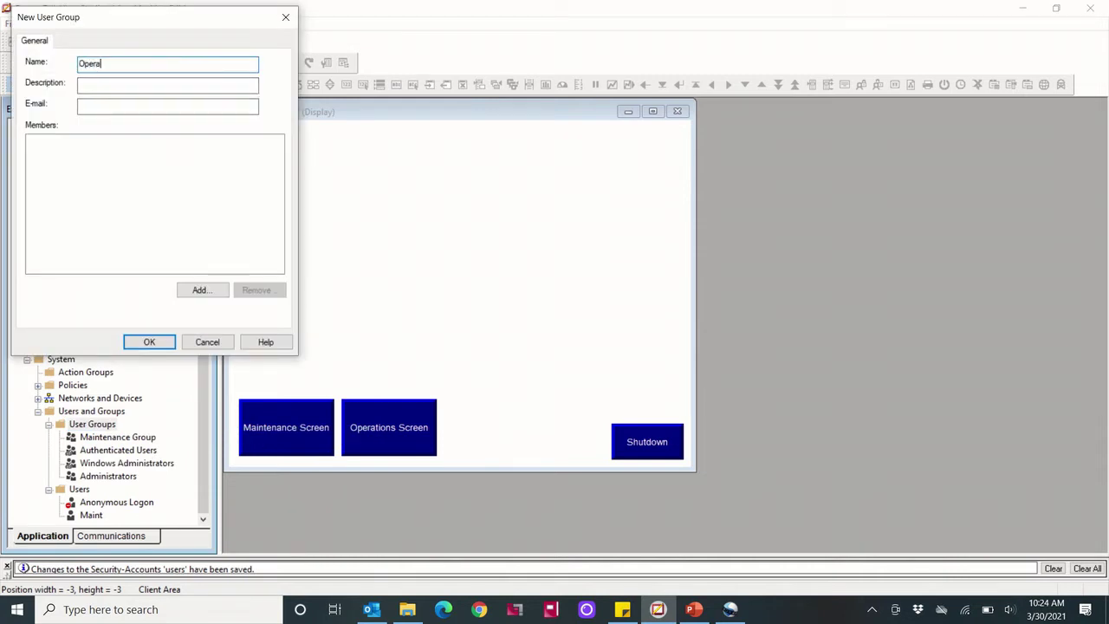
{"action": "type", "text": "tions Group"}
Create FactoryTalk user Operator with a confirmed, never-expiring password
{"action": "left_click", "coordinate": [202, 291]}
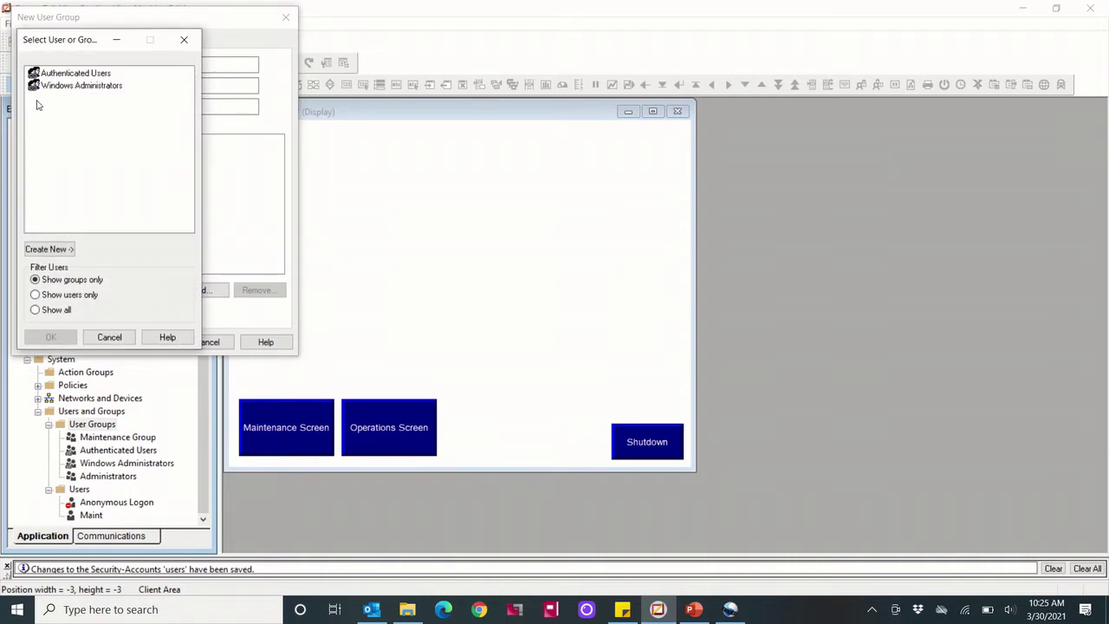
{"action": "left_click", "coordinate": [64, 295]}
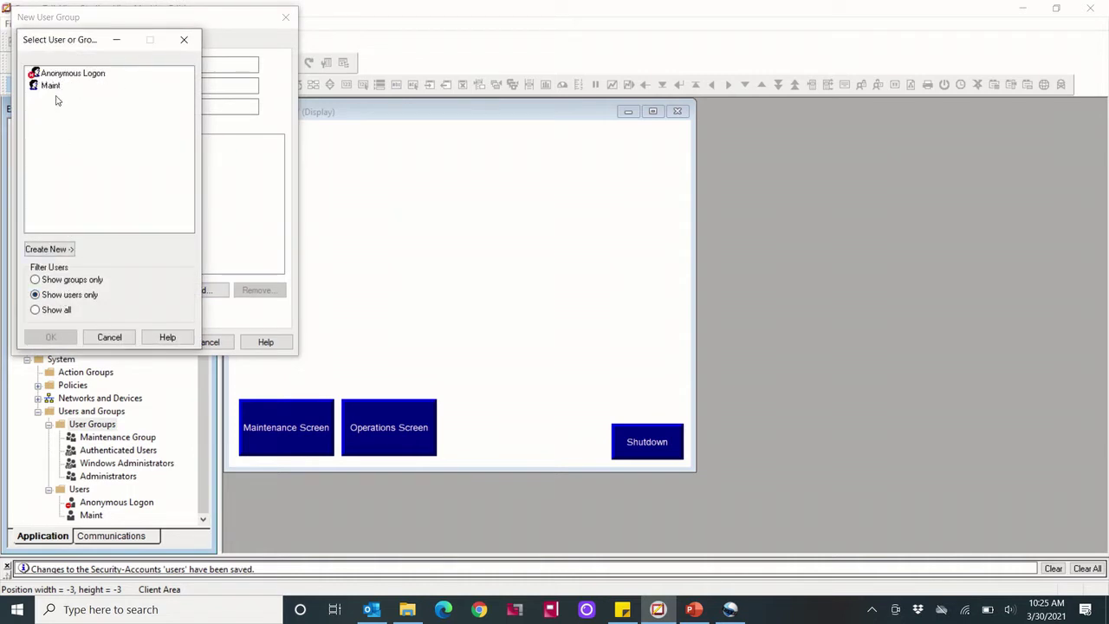
{"action": "left_click", "coordinate": [50, 251]}
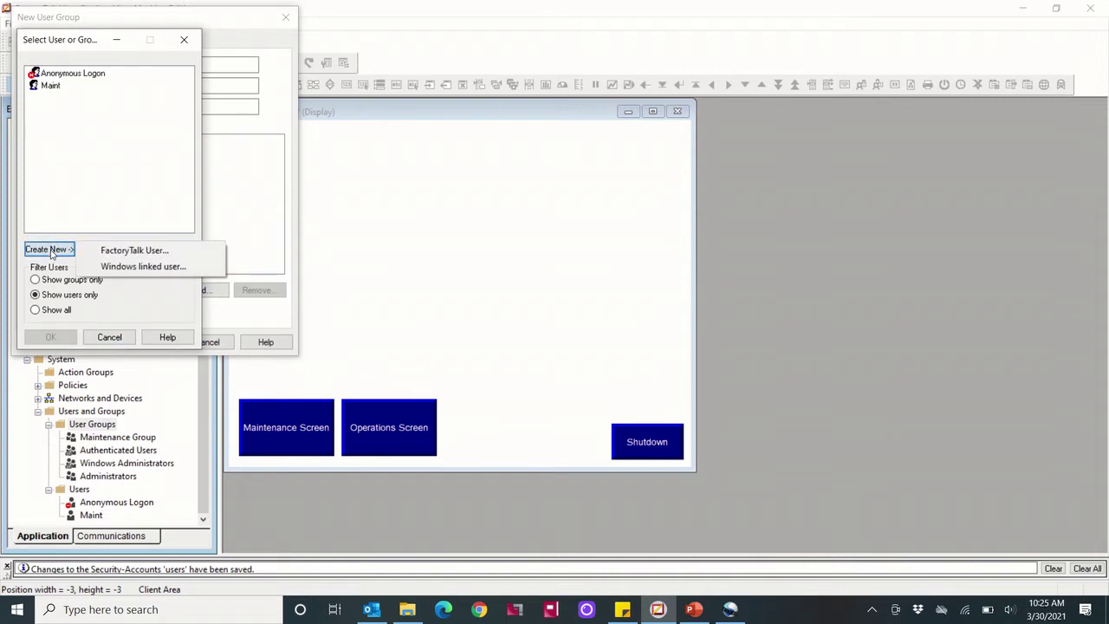
{"action": "left_click", "coordinate": [165, 249]}
{"action": "type", "text": "Operator"}
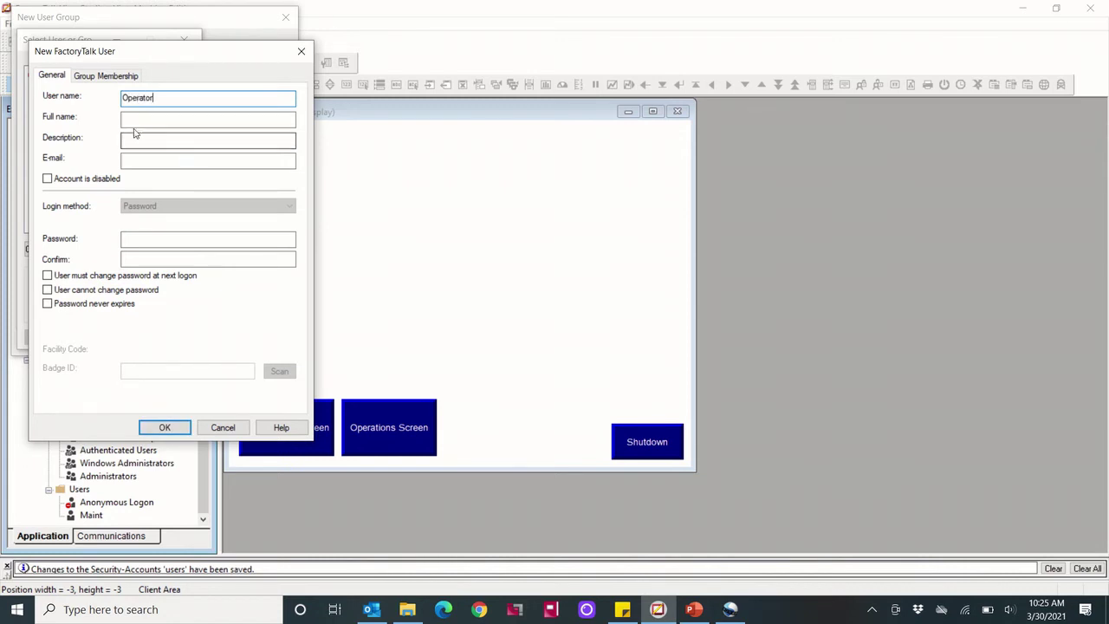
{"action": "left_click", "coordinate": [134, 240]}
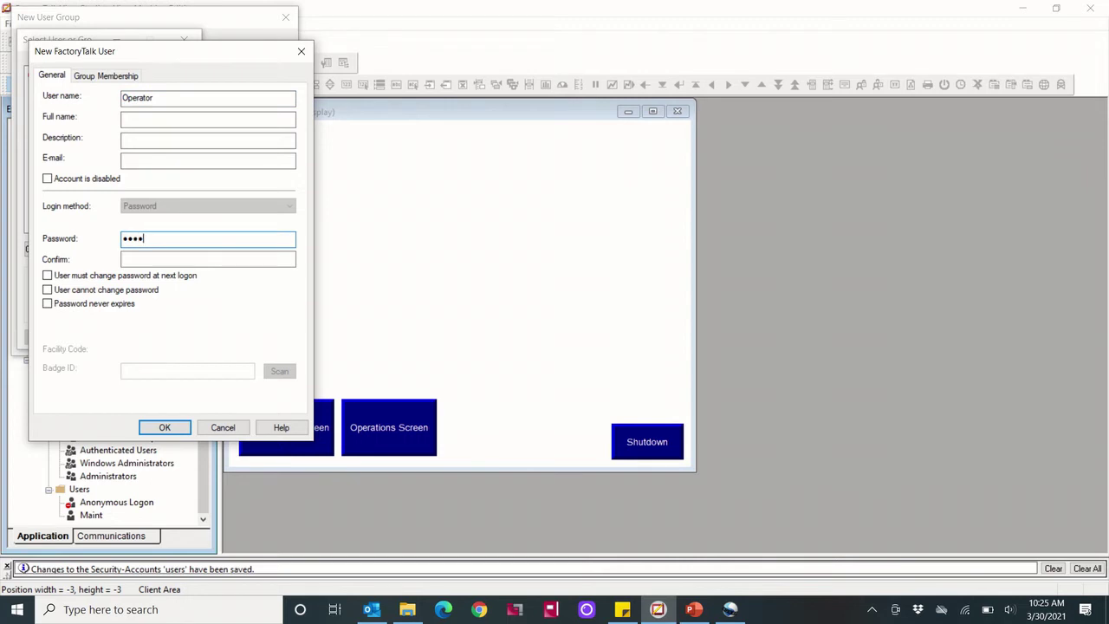
{"action": "left_click", "coordinate": [141, 260]}
{"action": "type", "text": "1"}
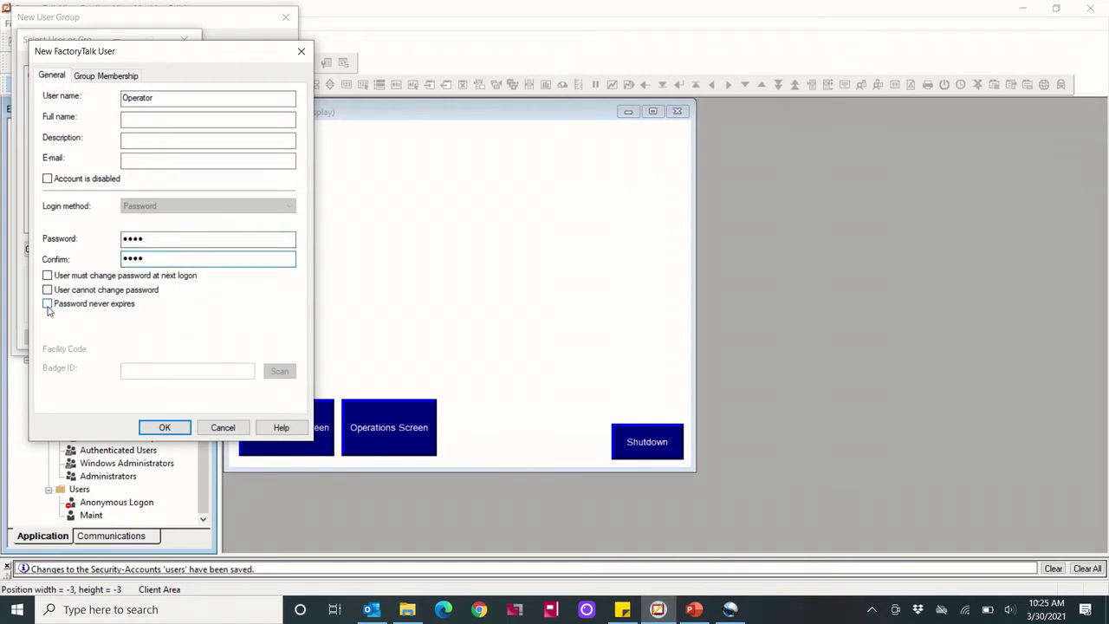
{"action": "left_click", "coordinate": [47, 304]}
{"action": "left_click", "coordinate": [165, 427]}
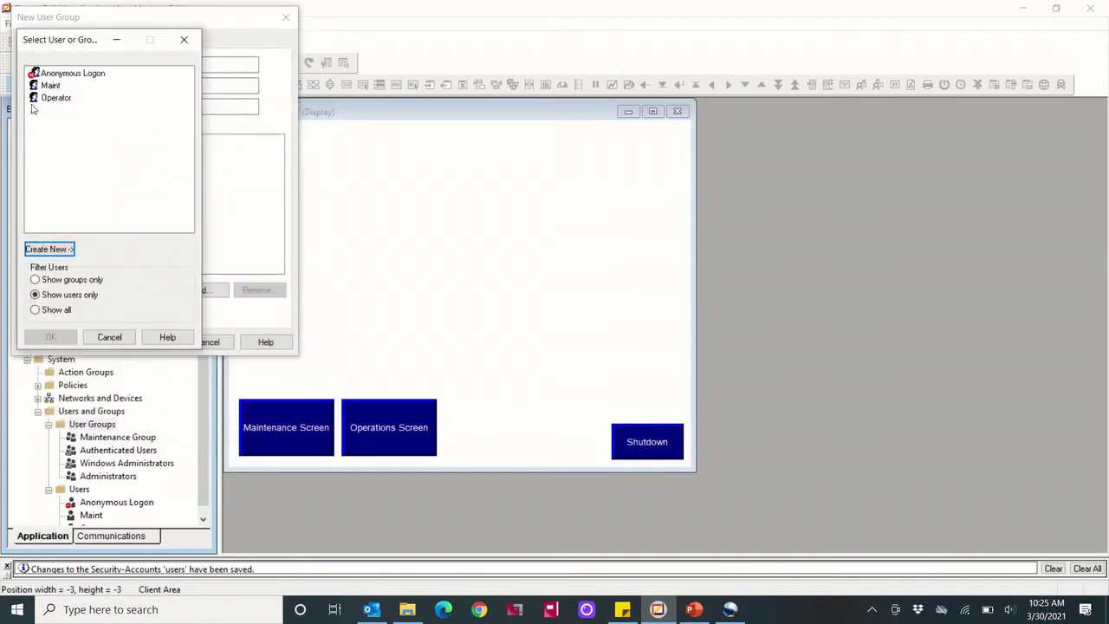
Add Operator as a member and finish creating Operations Group
{"action": "left_click", "coordinate": [50, 109]}
{"action": "left_click", "coordinate": [54, 98]}
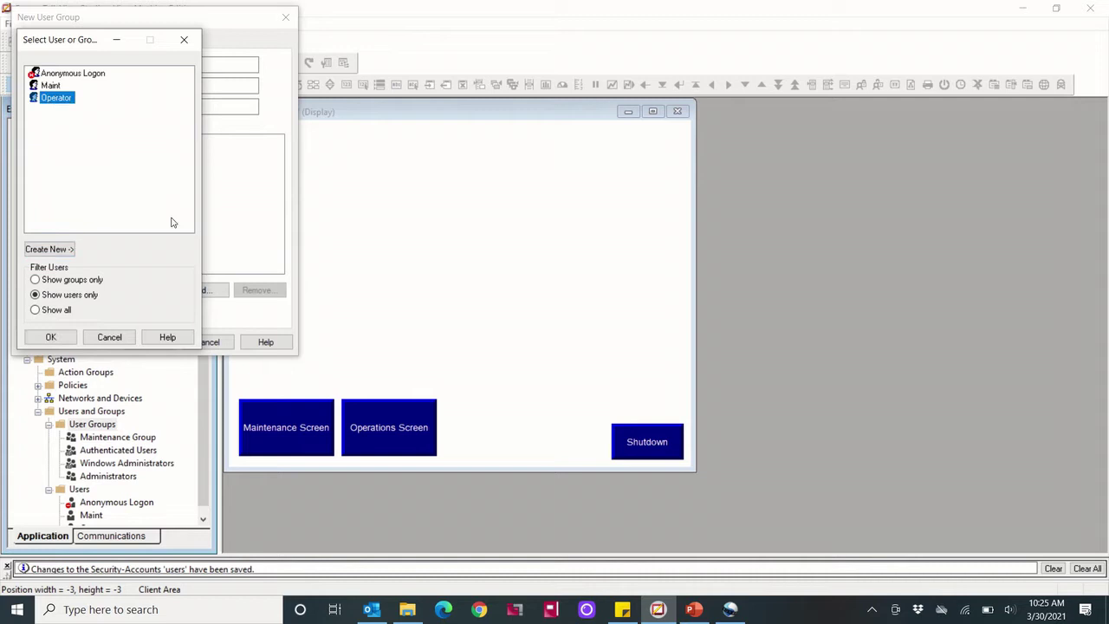
{"action": "left_click", "coordinate": [51, 337]}
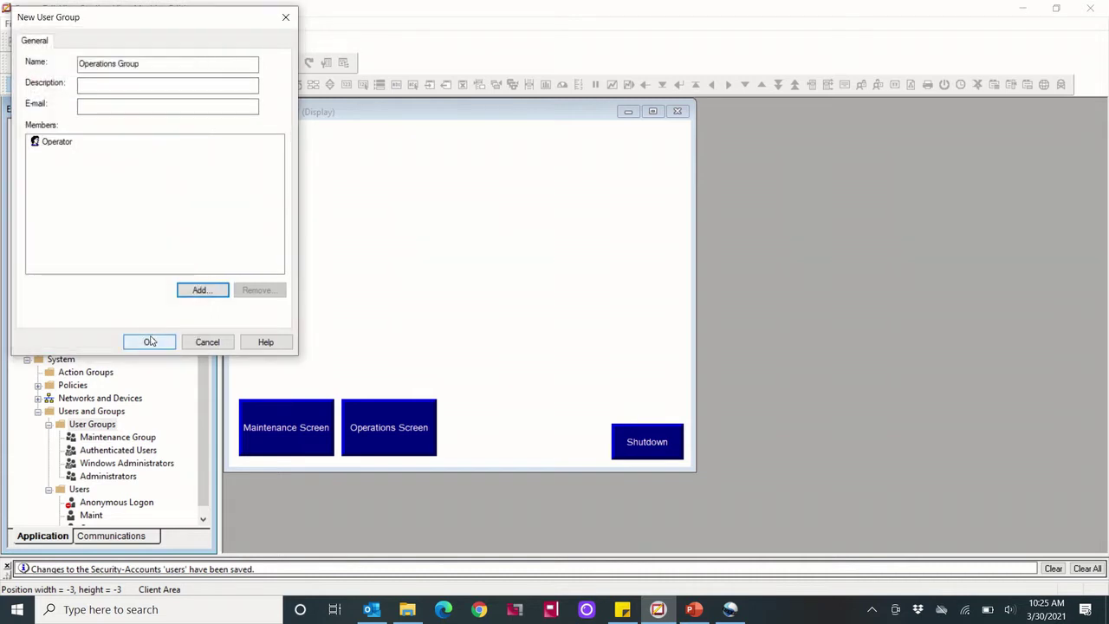
{"action": "left_click", "coordinate": [150, 342]}
{"action": "scroll", "coordinate": [191, 429], "scroll_direction": "down", "scroll_amount": 1}
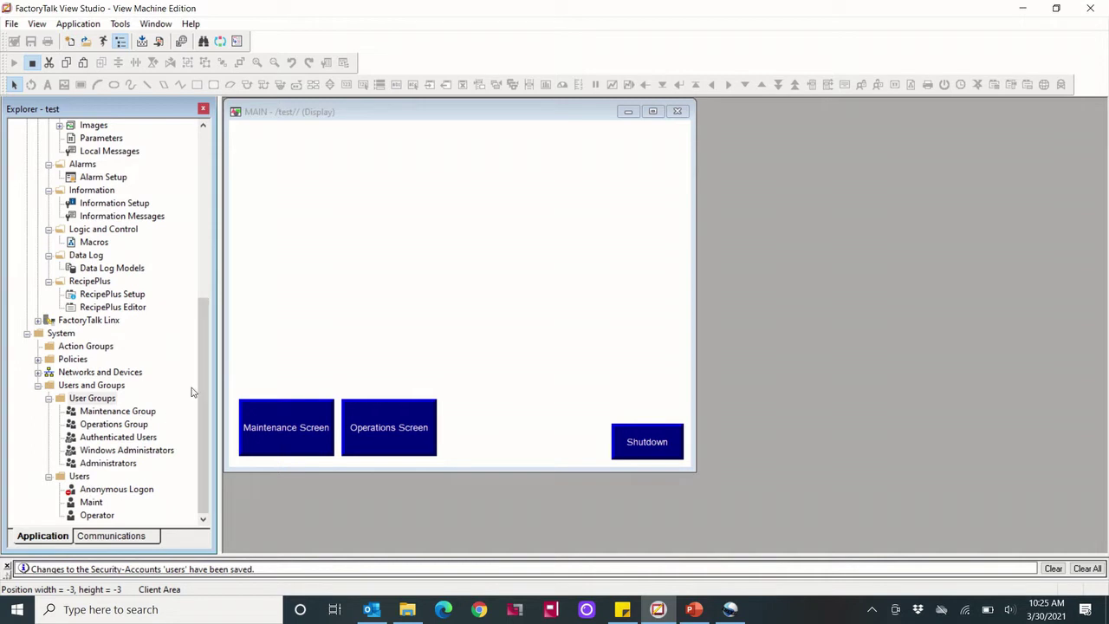
Open Runtime Security and add the Maint user as an account
{"action": "left_click_drag", "start_coordinate": [201, 390], "coordinate": [196, 220]}
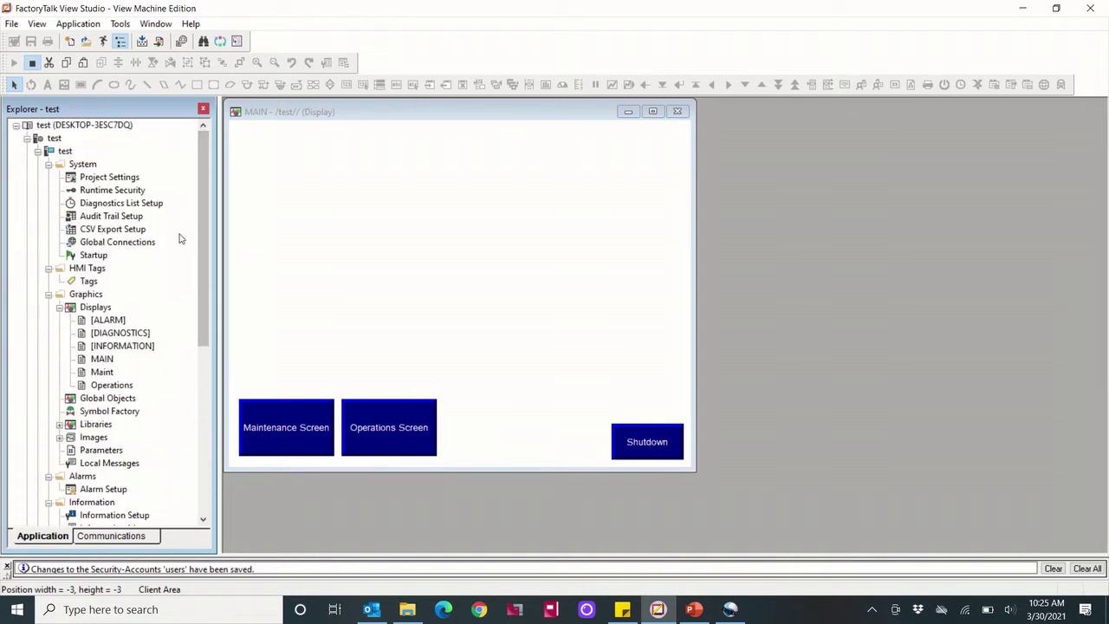
{"action": "left_click", "coordinate": [105, 190]}
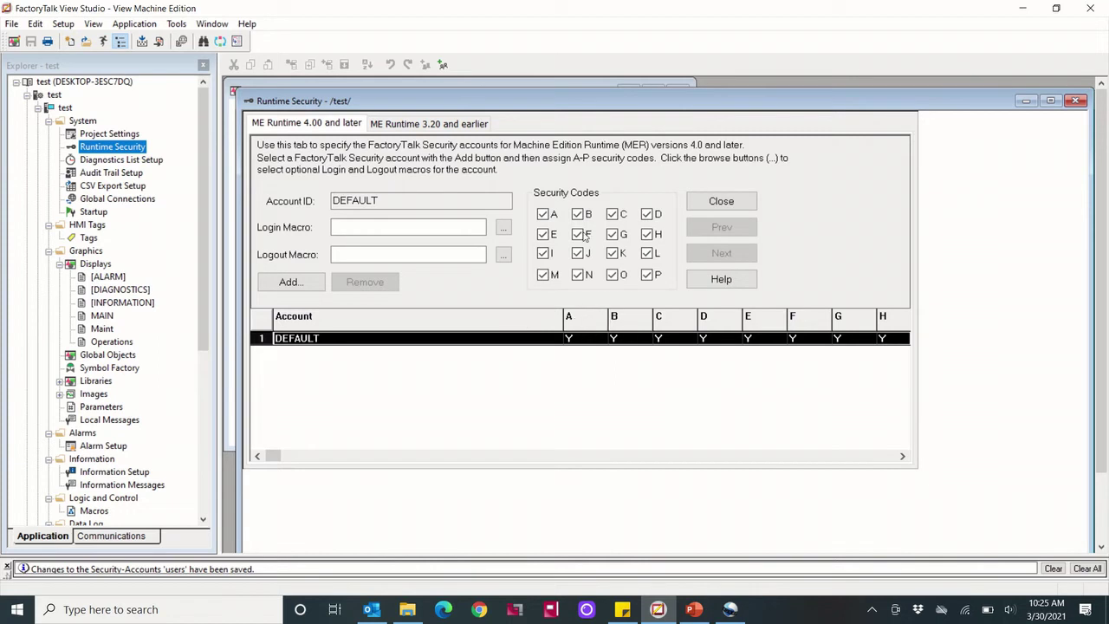
{"action": "left_click", "coordinate": [294, 282]}
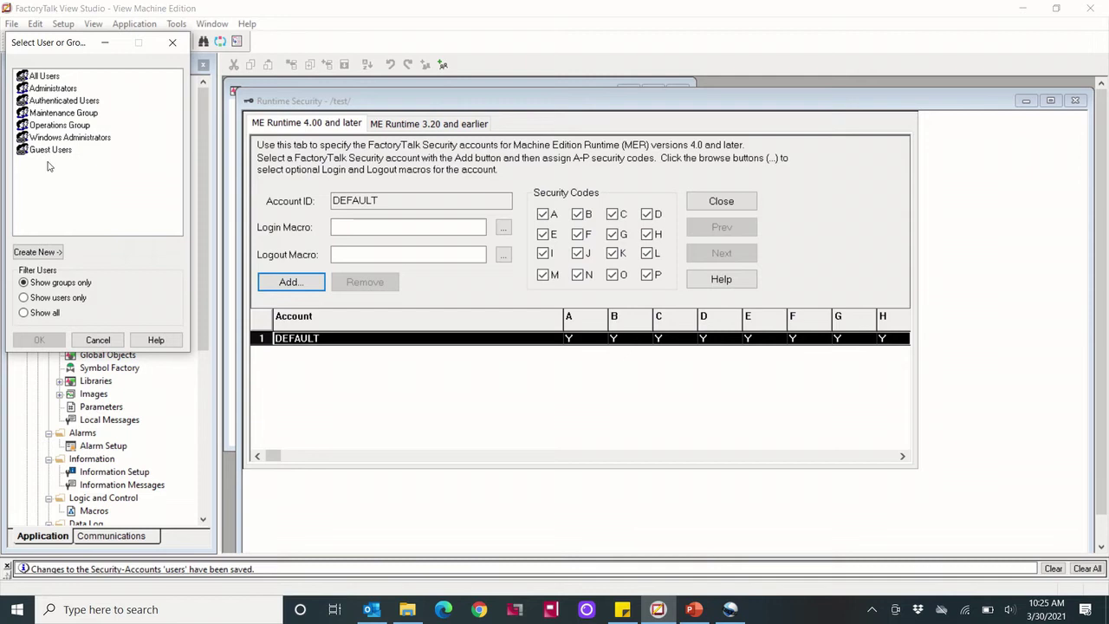
{"action": "left_click", "coordinate": [45, 297]}
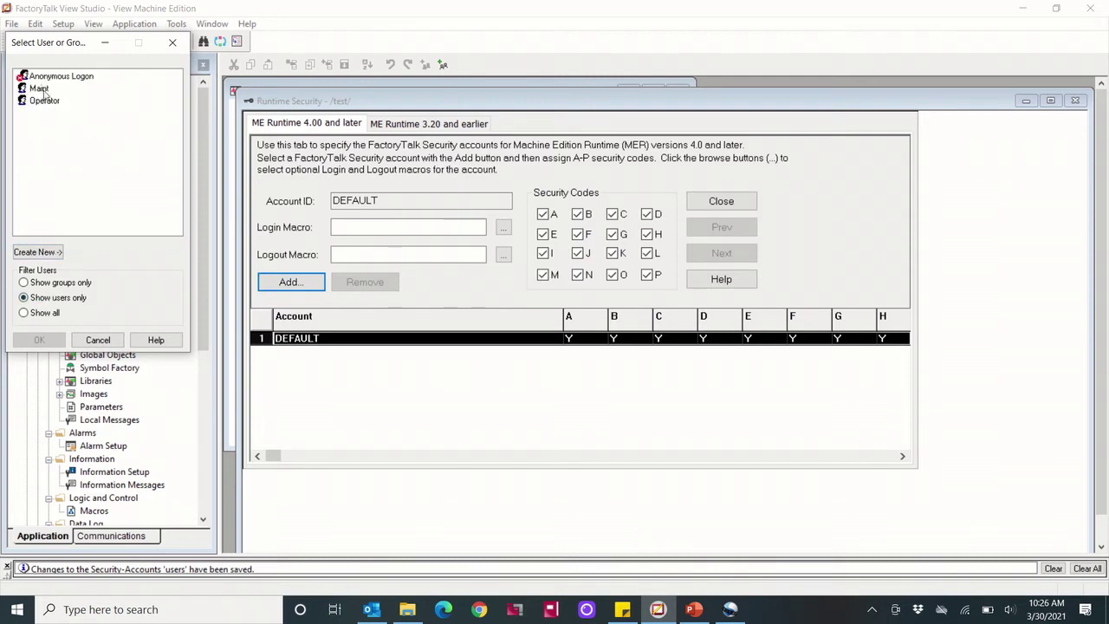
{"action": "left_click", "coordinate": [43, 89]}
{"action": "left_click", "coordinate": [39, 340]}
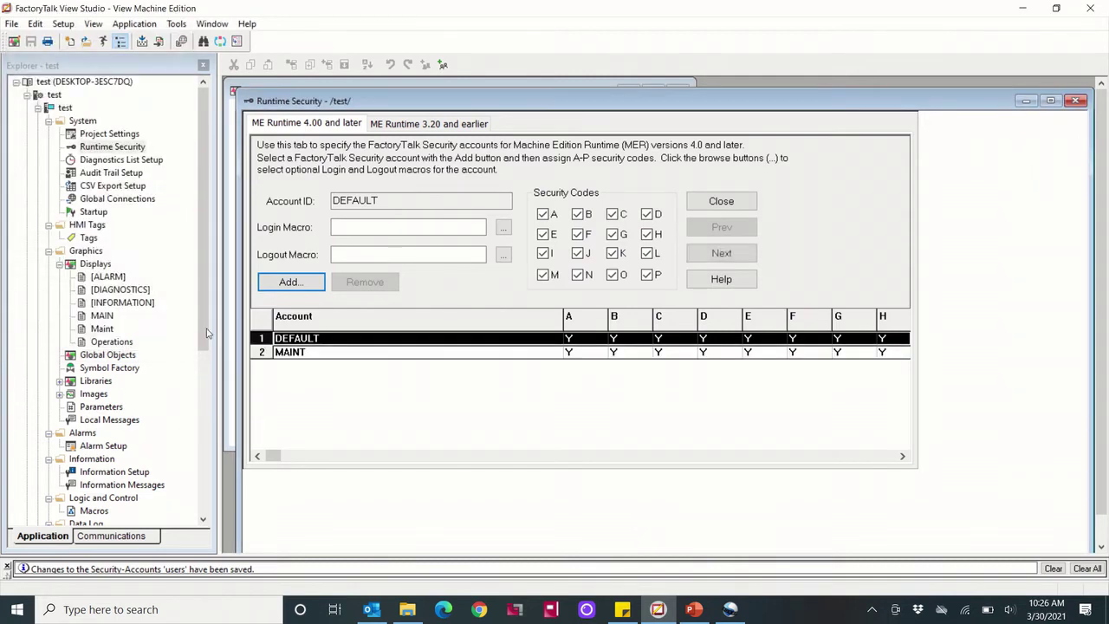
Add the Operator user as a second runtime security account
{"action": "left_click", "coordinate": [290, 281]}
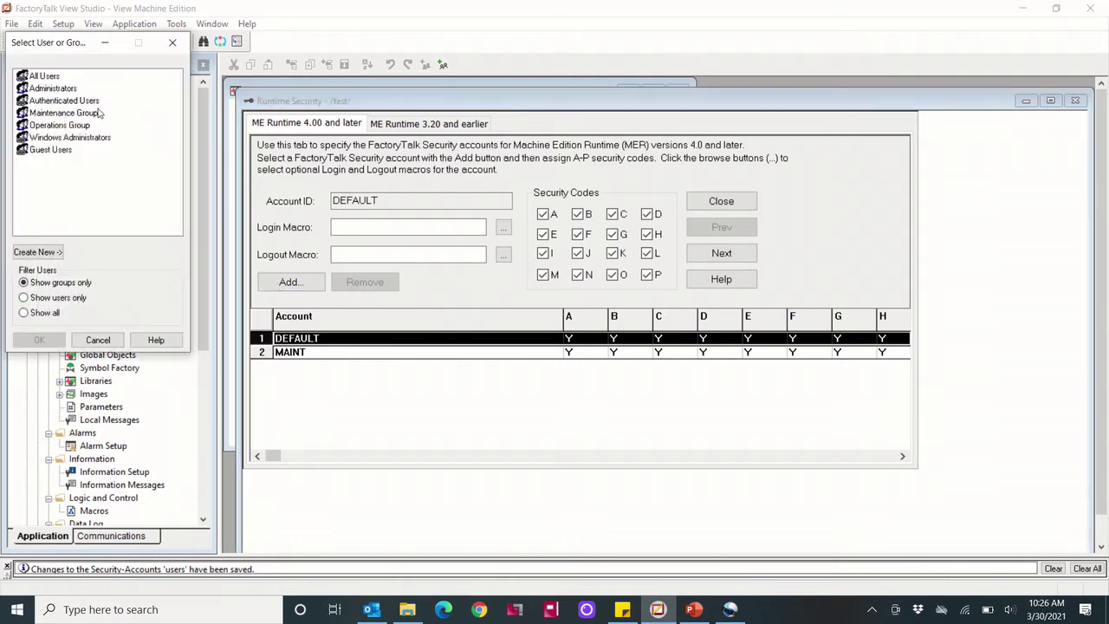
{"action": "left_click", "coordinate": [51, 297]}
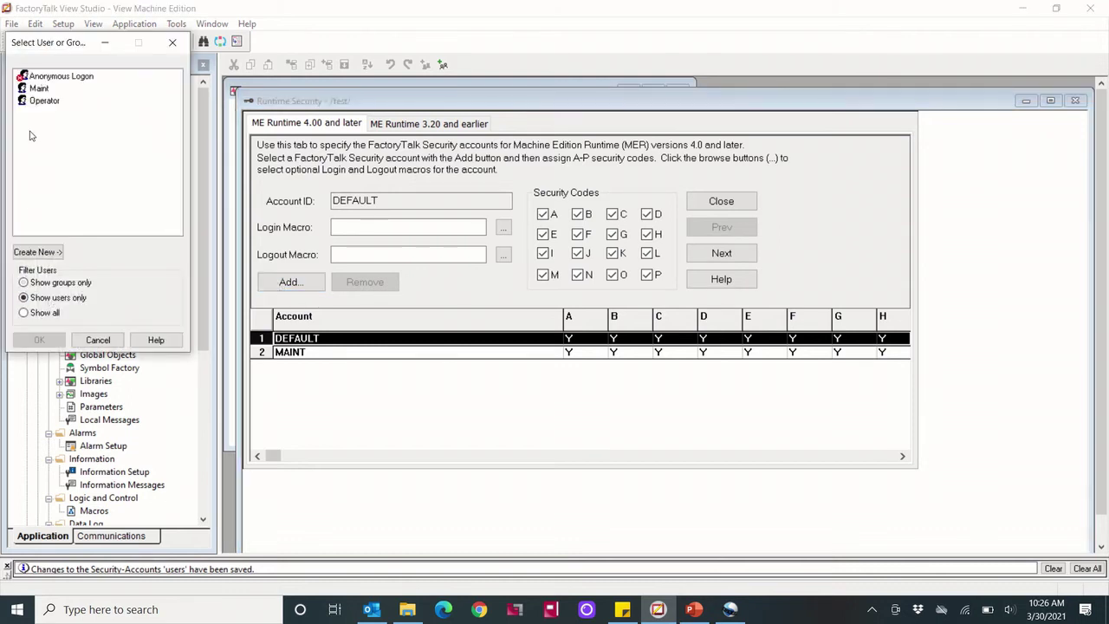
{"action": "left_click", "coordinate": [43, 101]}
{"action": "left_click", "coordinate": [42, 340]}
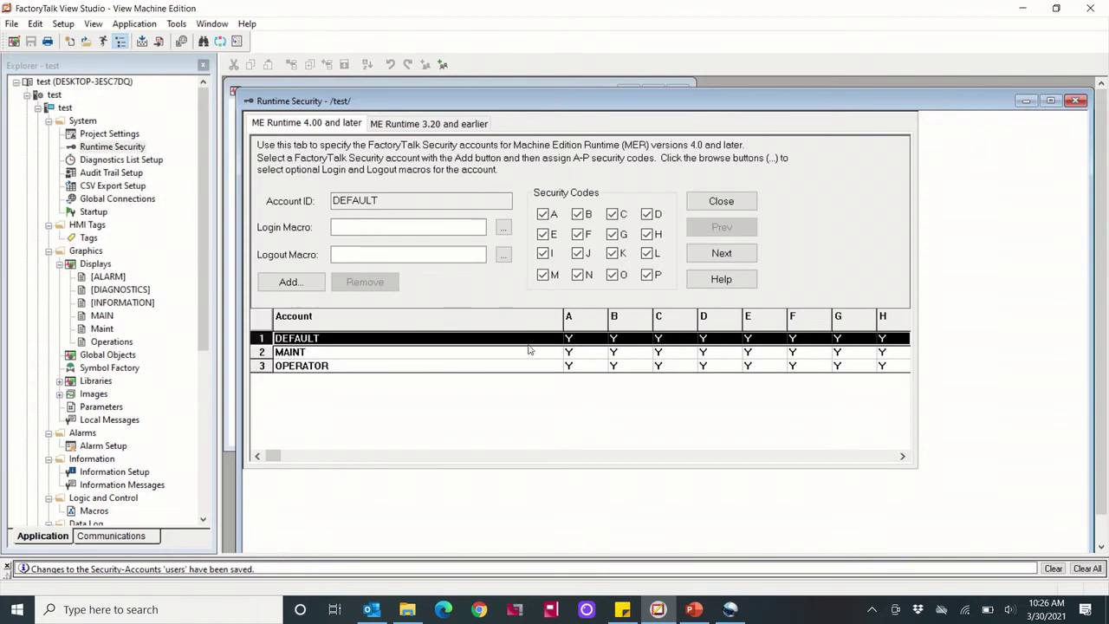
Remove security code A from MAINT and code B from OPERATOR
{"action": "left_click", "coordinate": [441, 353]}
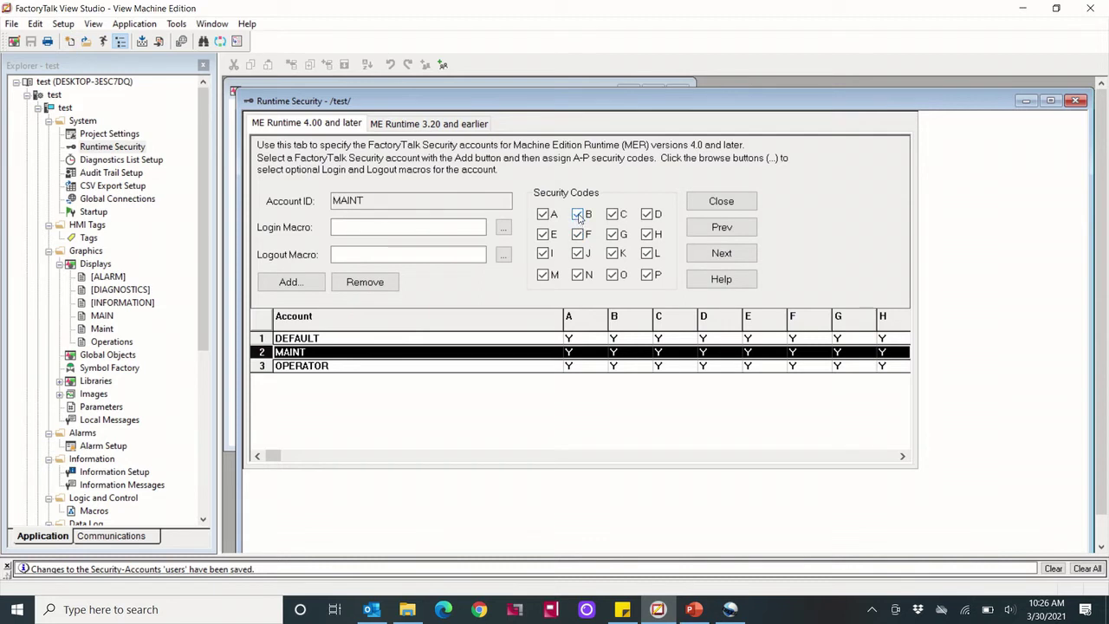
{"action": "left_click", "coordinate": [544, 214]}
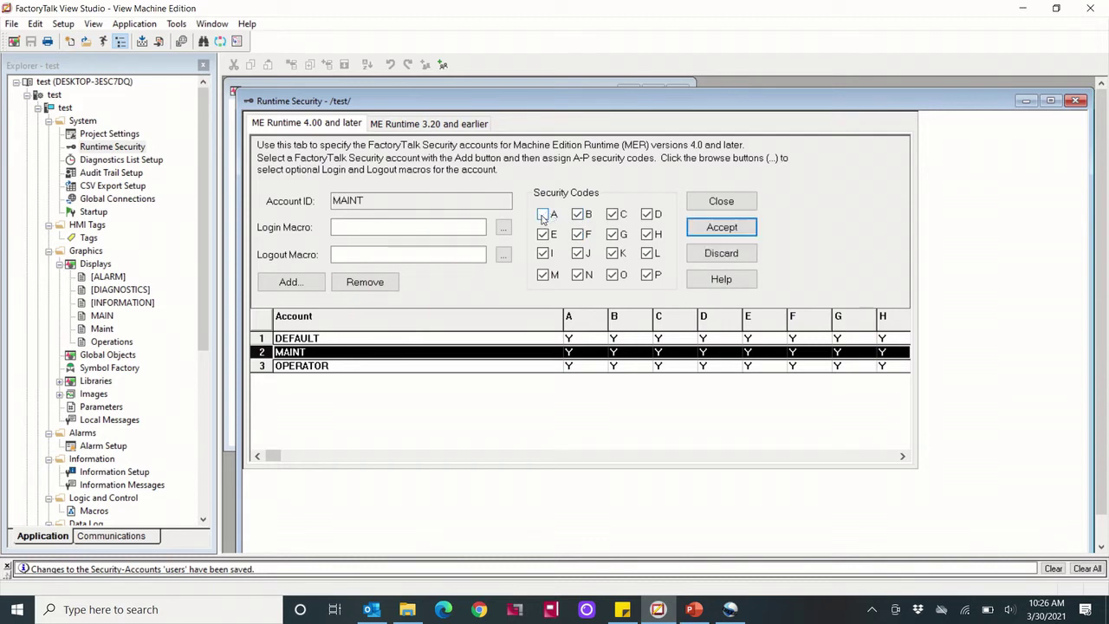
{"action": "left_click", "coordinate": [694, 224]}
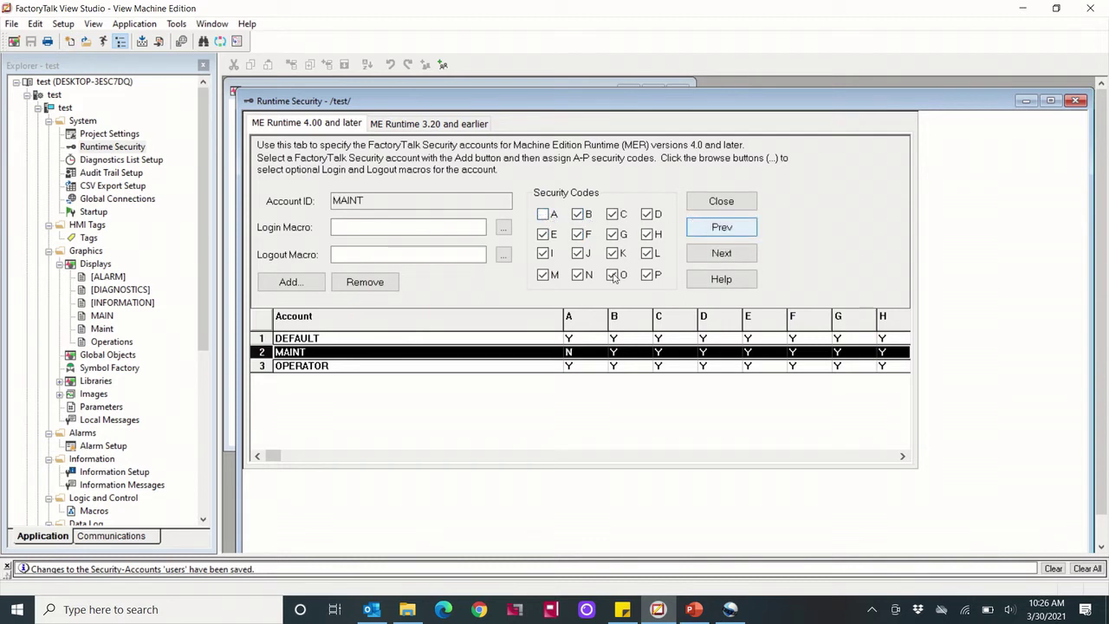
{"action": "left_click", "coordinate": [473, 369]}
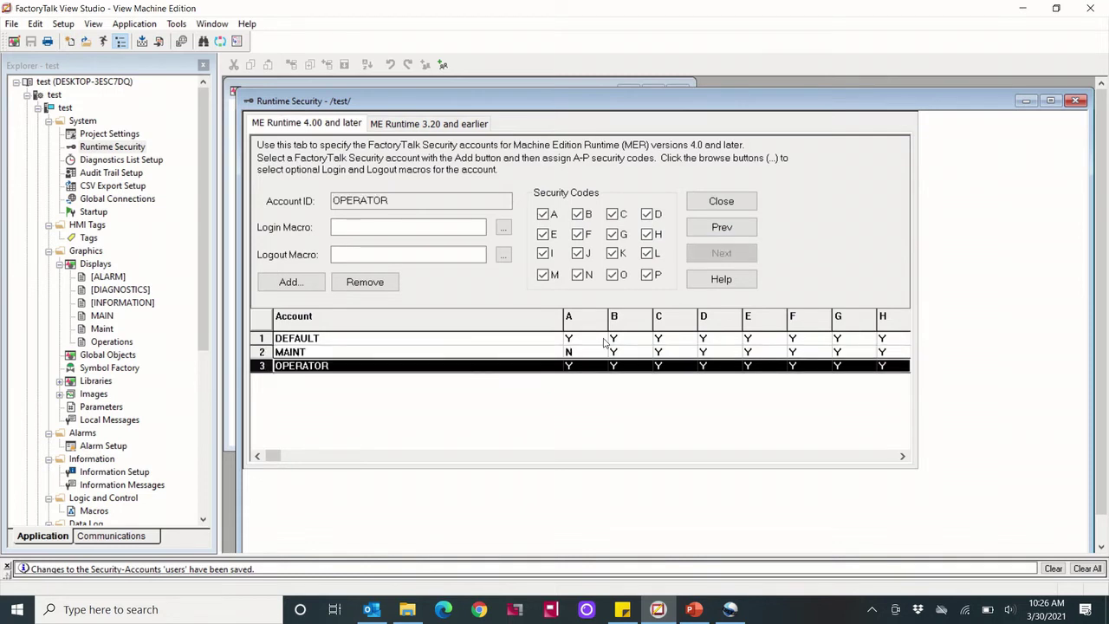
{"action": "left_click", "coordinate": [578, 215]}
{"action": "left_click", "coordinate": [719, 229]}
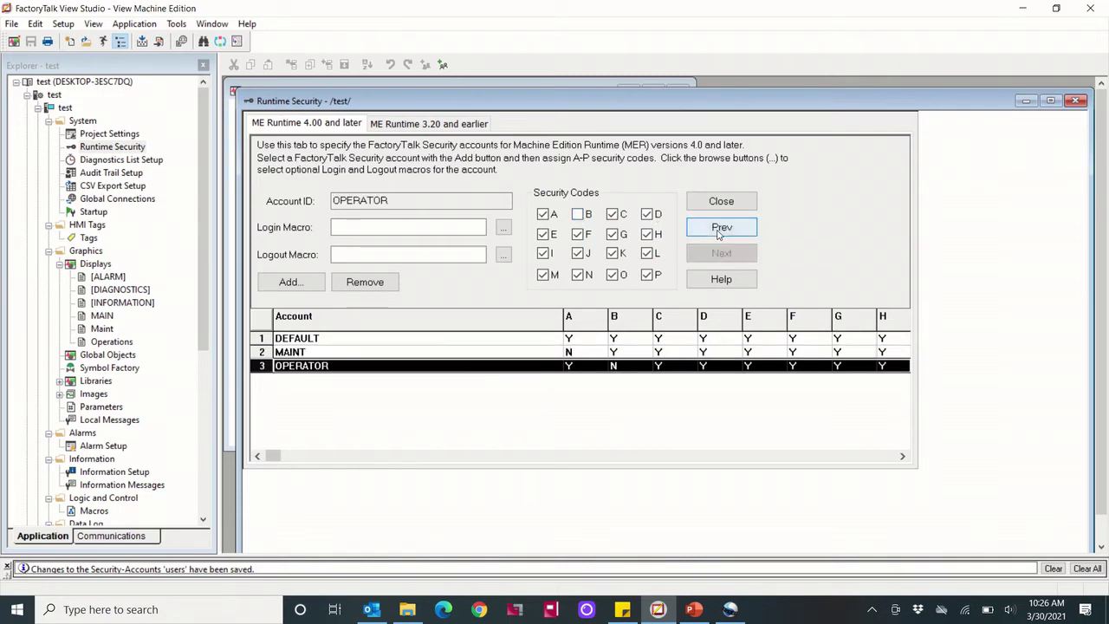
Remove codes A and B from DEFAULT, then close and save Runtime Security
{"action": "left_click", "coordinate": [434, 340]}
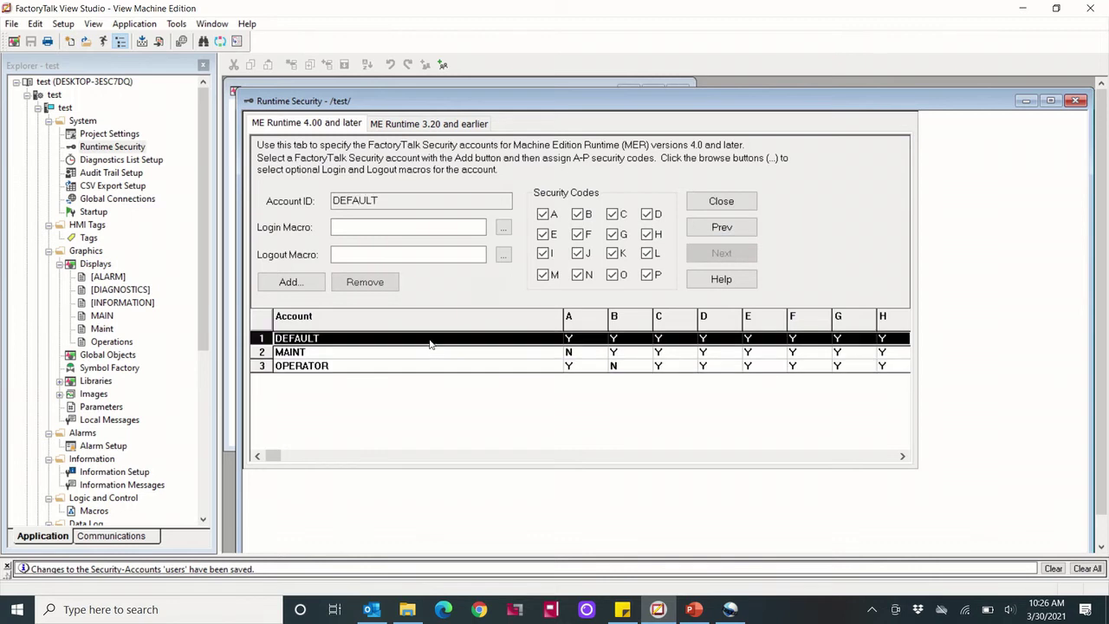
{"action": "left_click", "coordinate": [543, 215]}
{"action": "left_click", "coordinate": [578, 215]}
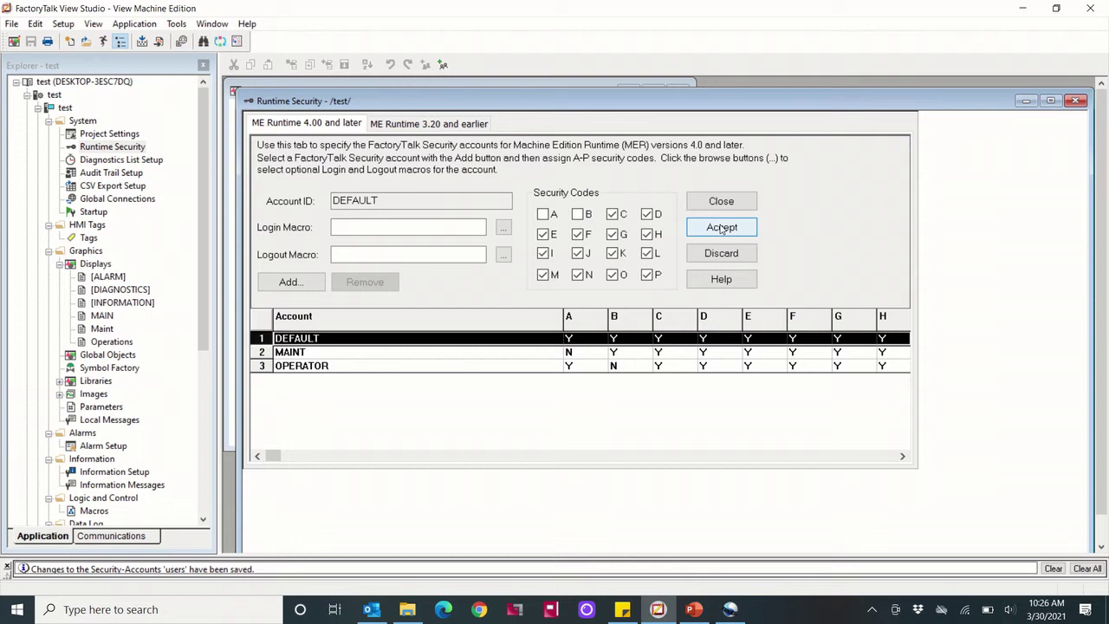
{"action": "left_click", "coordinate": [722, 227]}
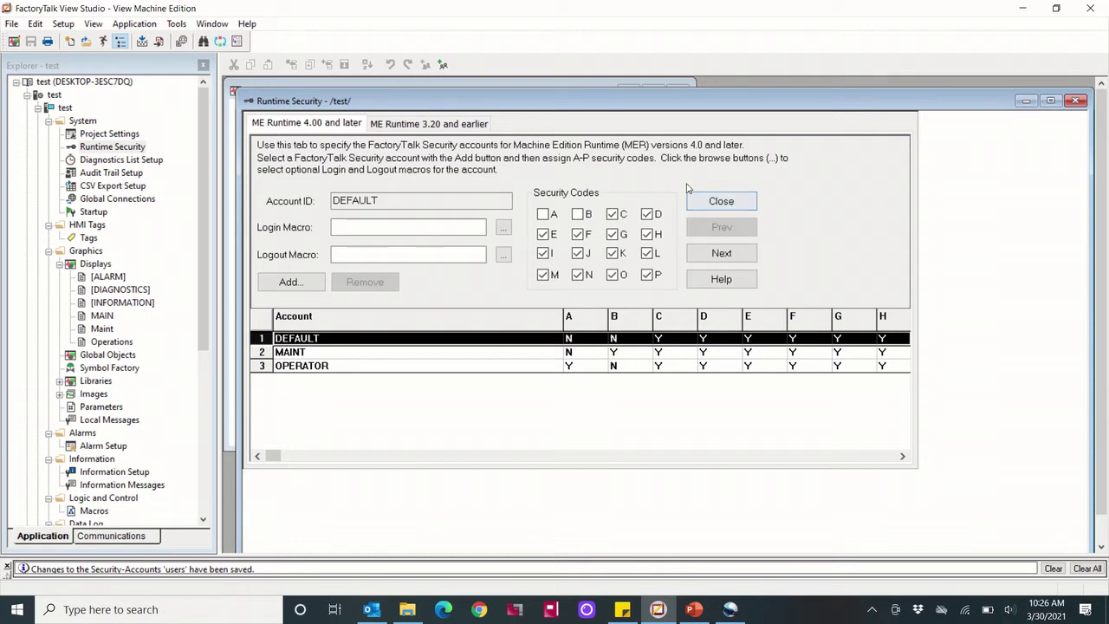
{"action": "left_click", "coordinate": [1075, 101]}
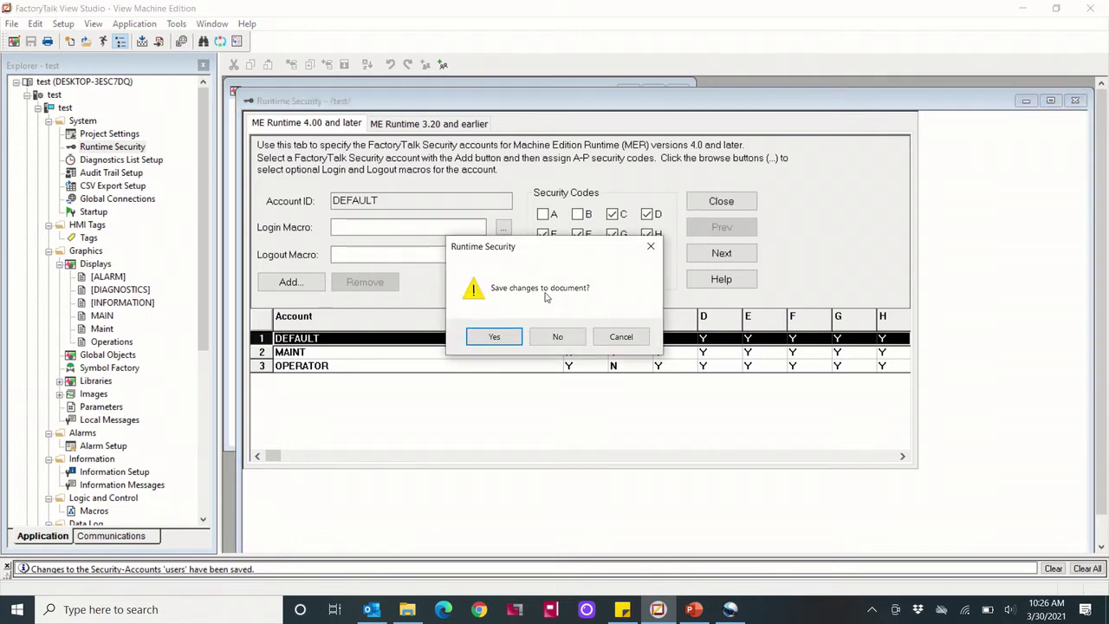
{"action": "left_click", "coordinate": [497, 337]}
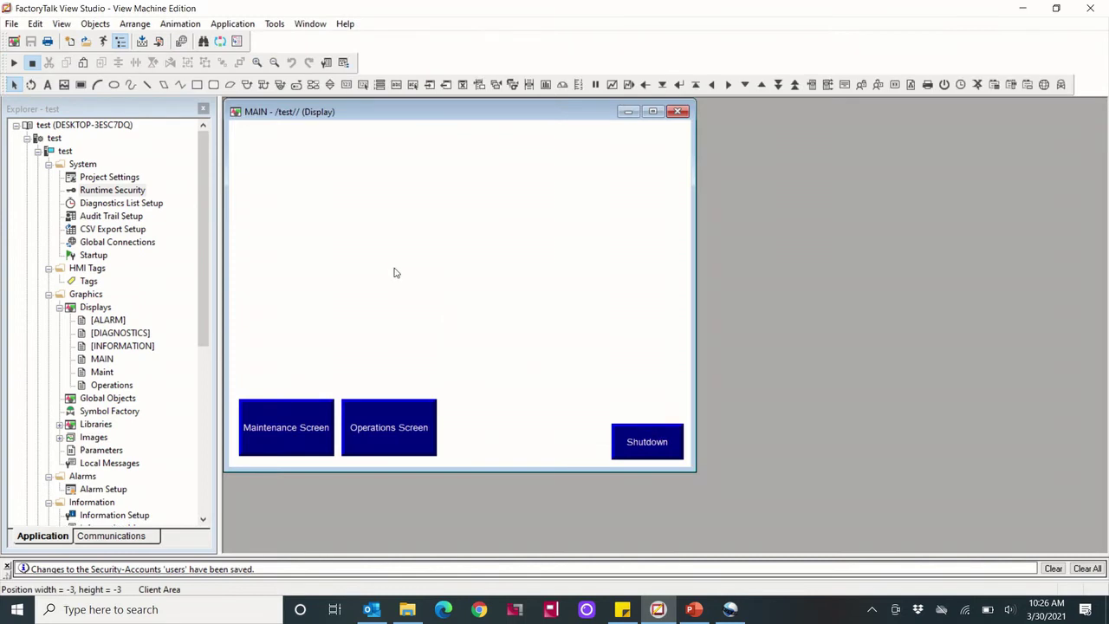
Add a Login button captioned 'Login' near the top of MAIN
{"action": "left_click", "coordinate": [91, 25]}
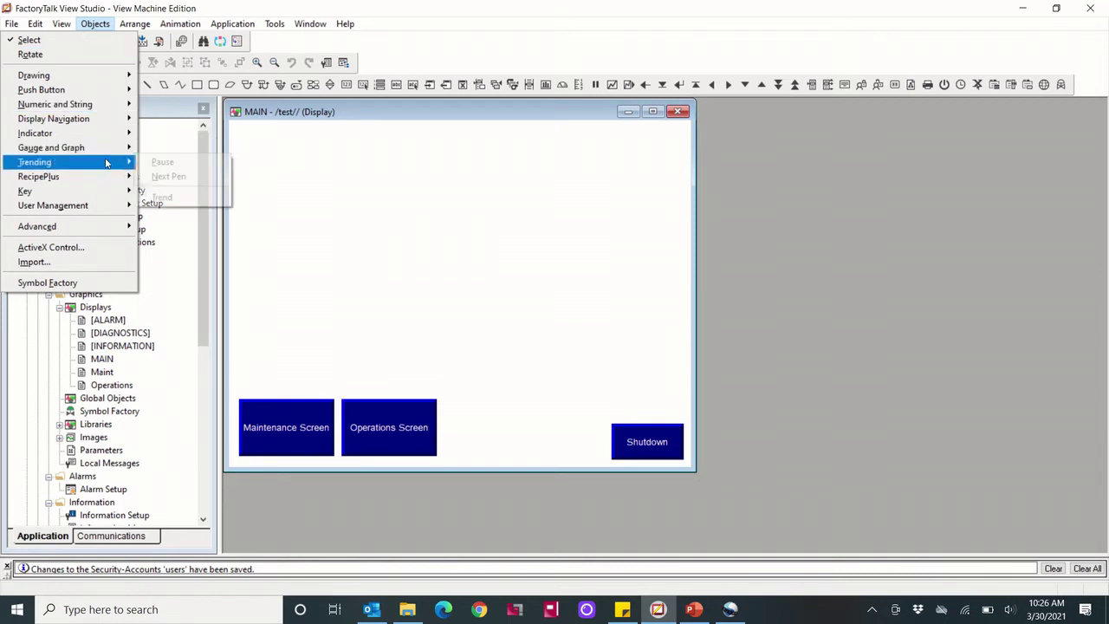
{"action": "mouse_move", "coordinate": [108, 210]}
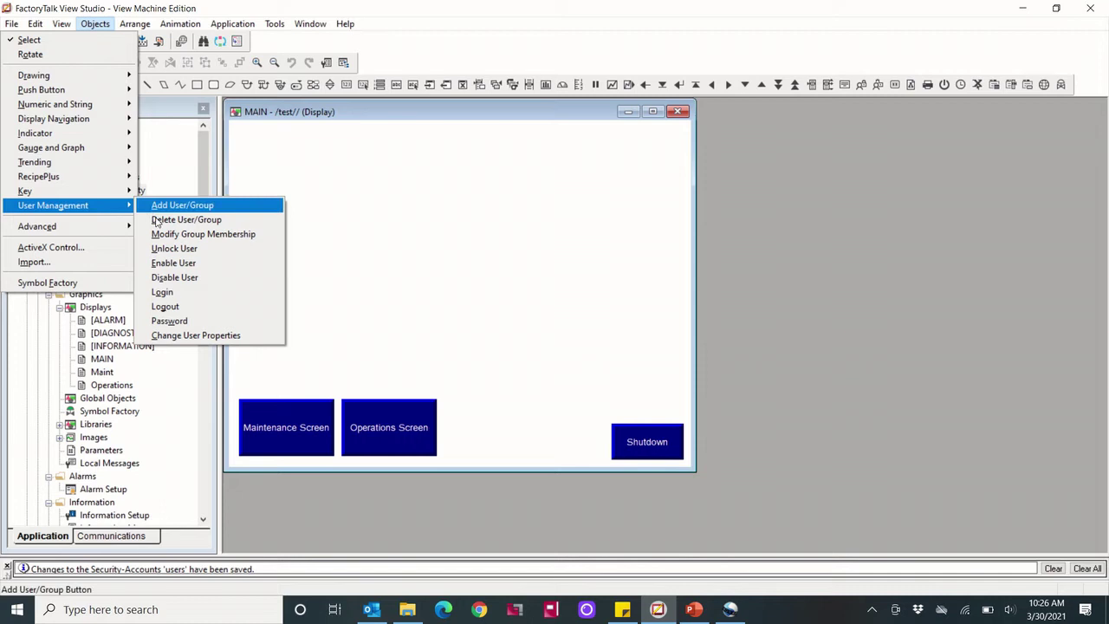
{"action": "left_click", "coordinate": [173, 292]}
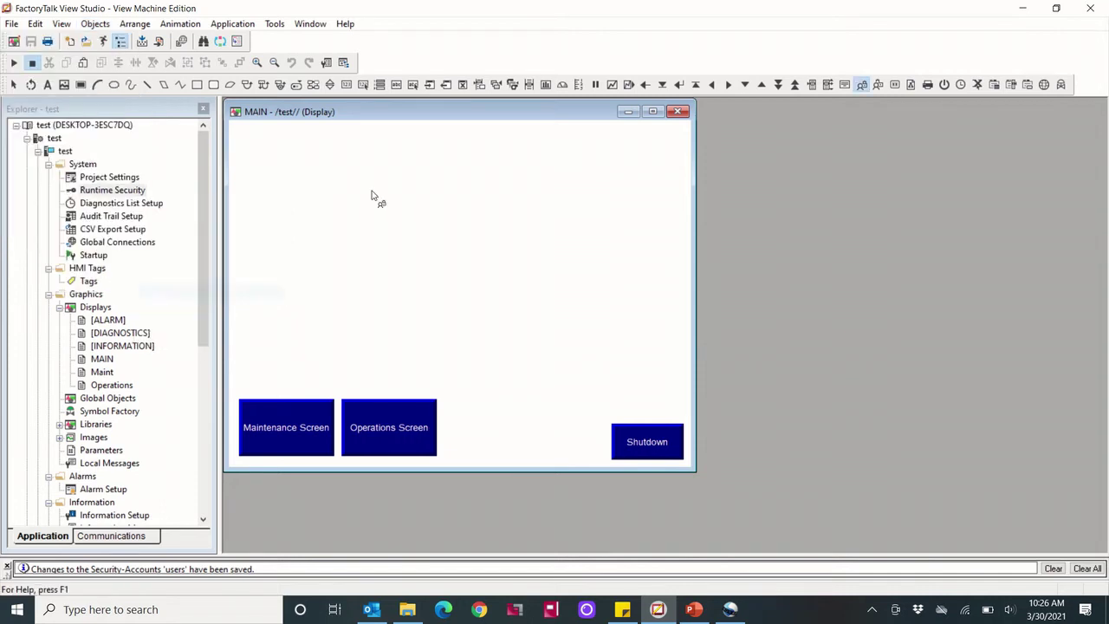
{"action": "left_click_drag", "start_coordinate": [326, 172], "coordinate": [426, 221]}
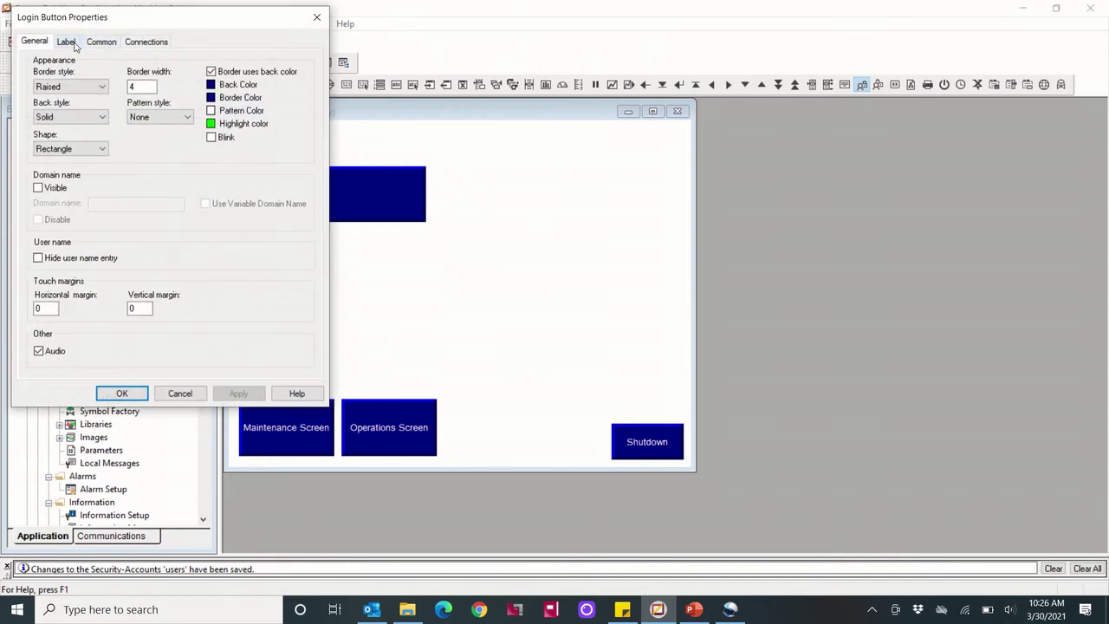
{"action": "left_click", "coordinate": [66, 41]}
{"action": "type", "text": "Login"}
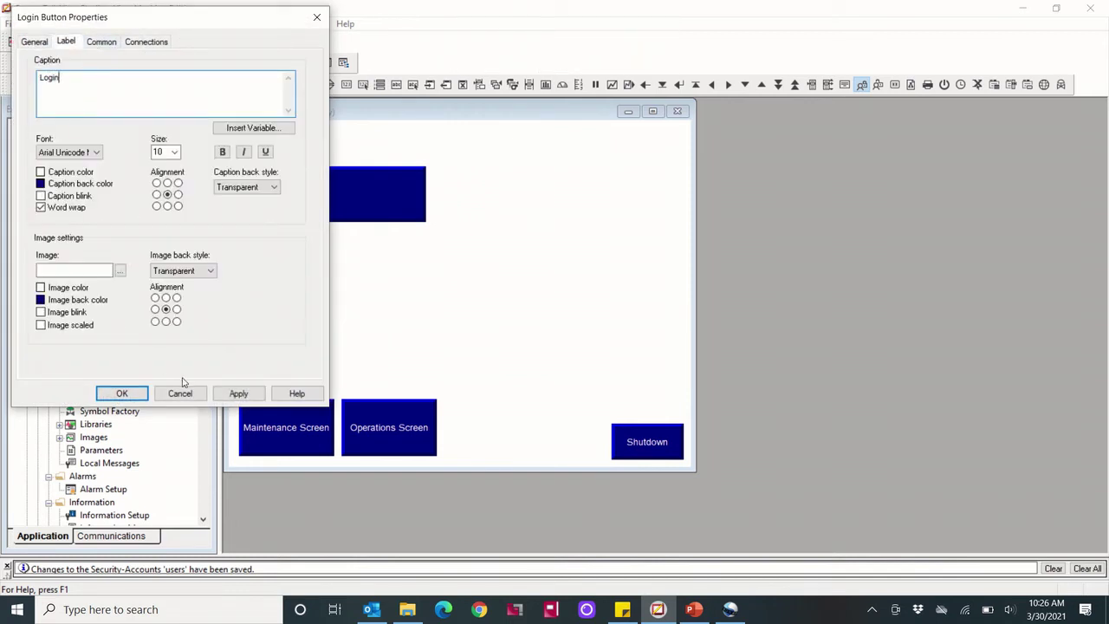
{"action": "left_click", "coordinate": [238, 393]}
{"action": "left_click", "coordinate": [122, 394]}
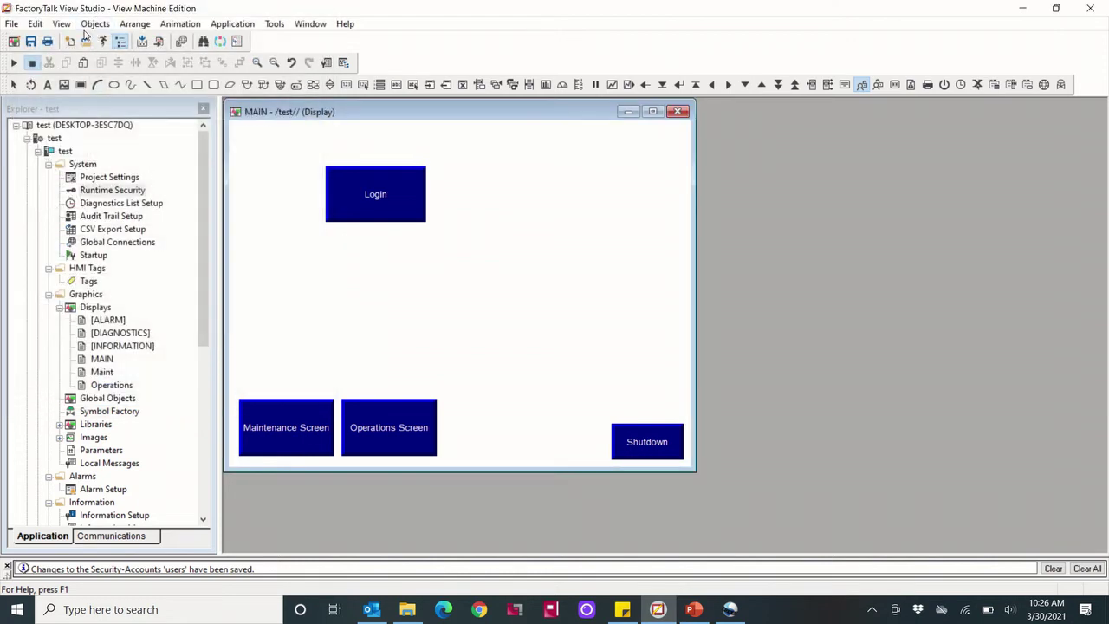
Add a Logout button captioned 'Logout' to the right of Login
{"action": "left_click", "coordinate": [91, 24]}
{"action": "mouse_move", "coordinate": [124, 197]}
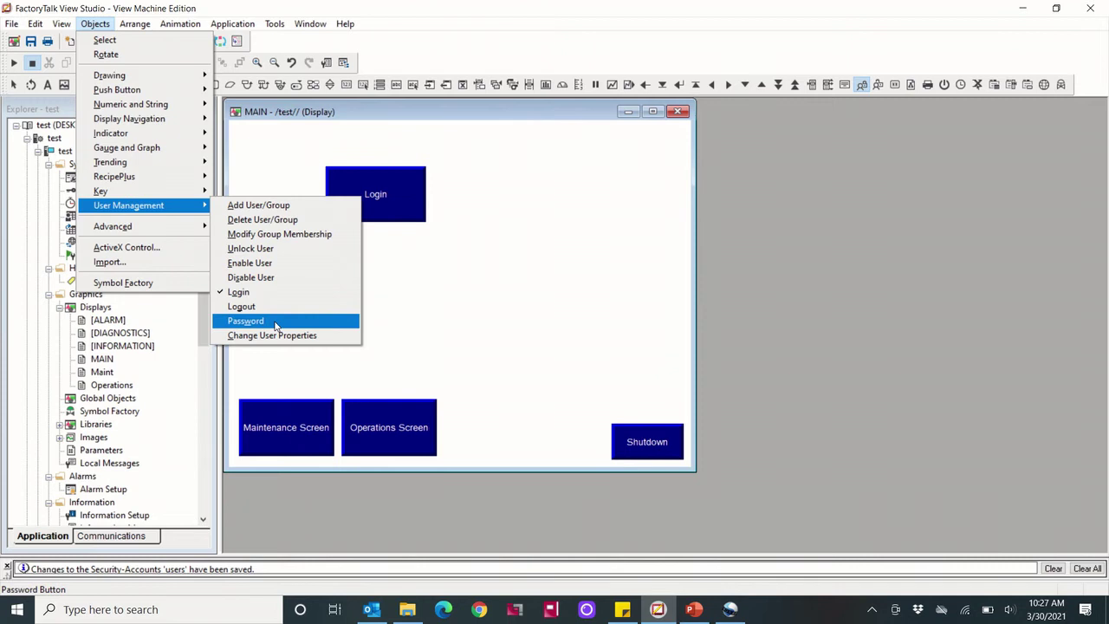
{"action": "left_click", "coordinate": [247, 307]}
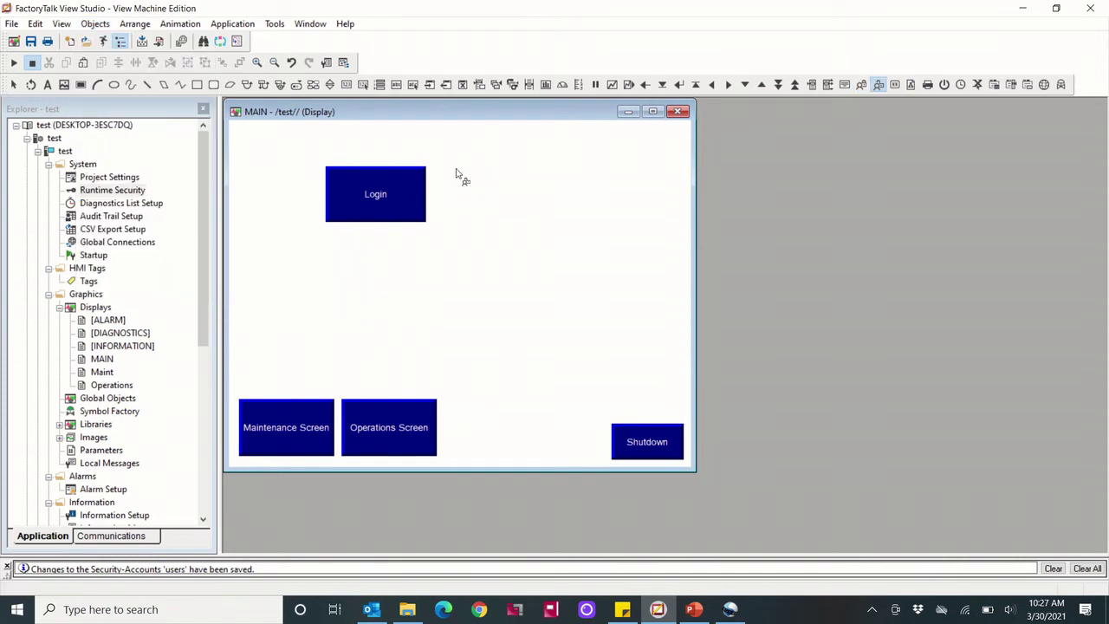
{"action": "mouse_move", "coordinate": [455, 169]}
{"action": "left_mouse_down"}
{"action": "mouse_move", "coordinate": [502, 182]}
{"action": "mouse_move", "coordinate": [564, 223]}
{"action": "left_mouse_up"}
{"action": "left_click", "coordinate": [71, 46]}
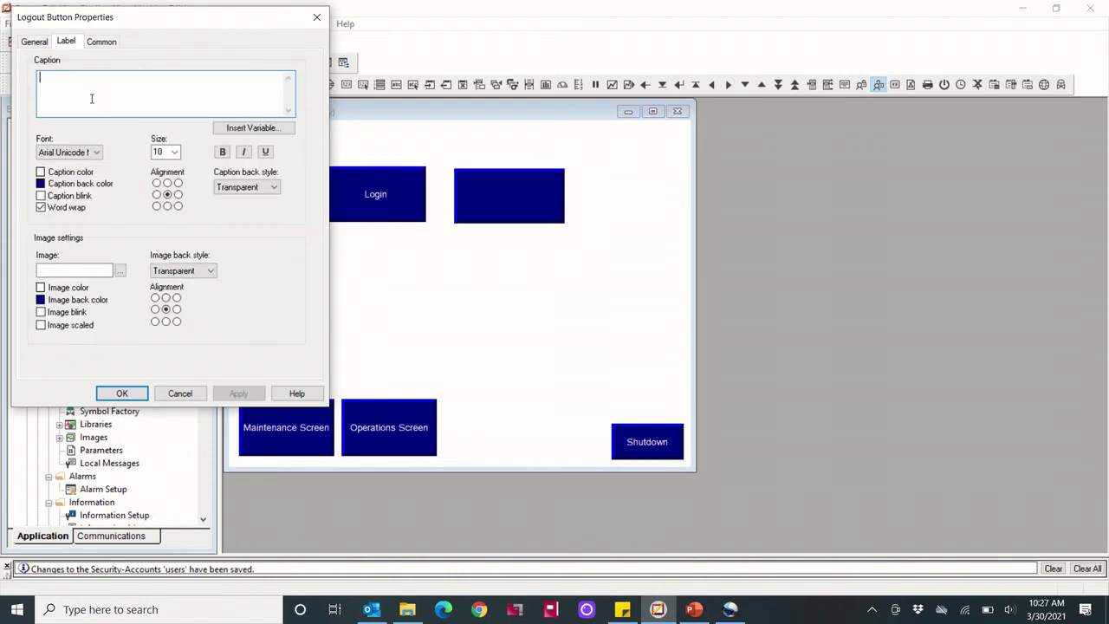
{"action": "type", "text": "Logout"}
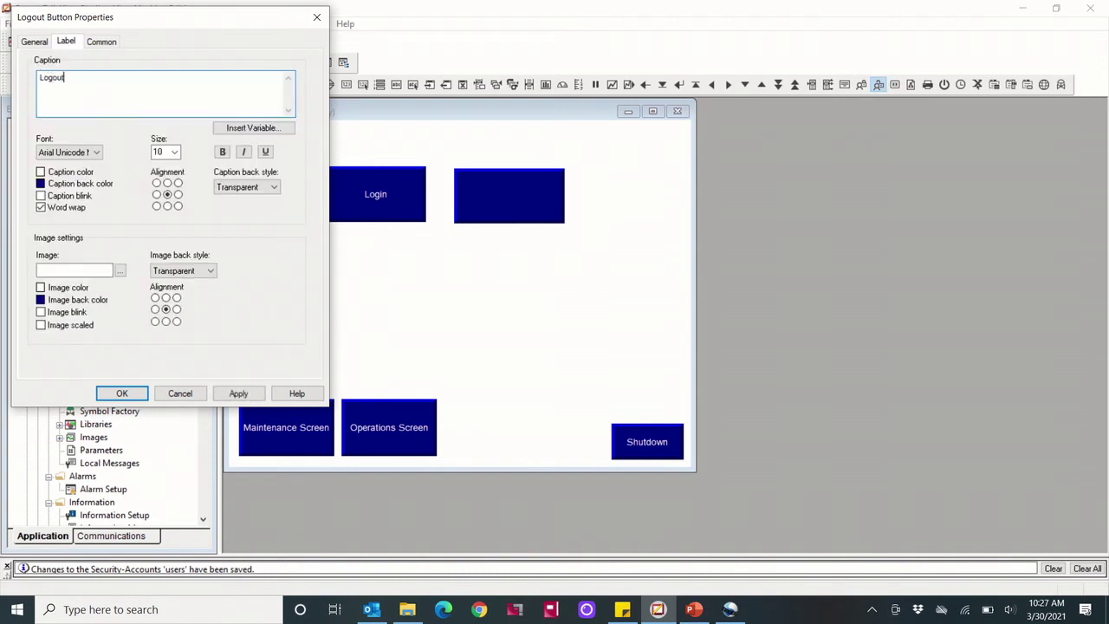
{"action": "left_click", "coordinate": [238, 394]}
{"action": "left_click", "coordinate": [123, 393]}
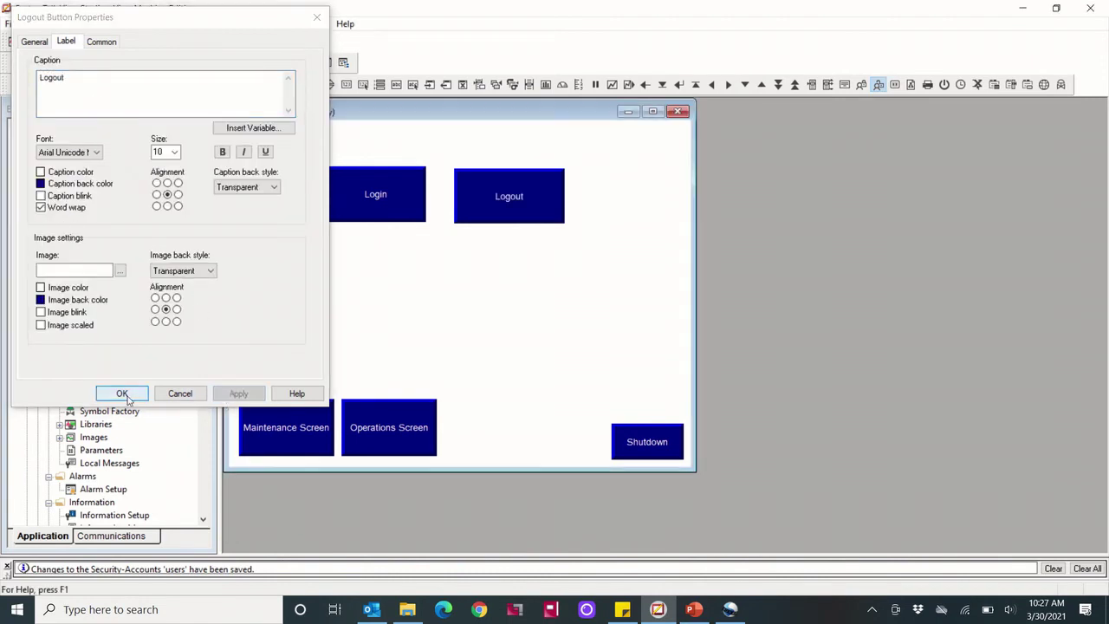
Draw a string display below the buttons and connect its value to system\User
{"action": "left_click", "coordinate": [95, 23]}
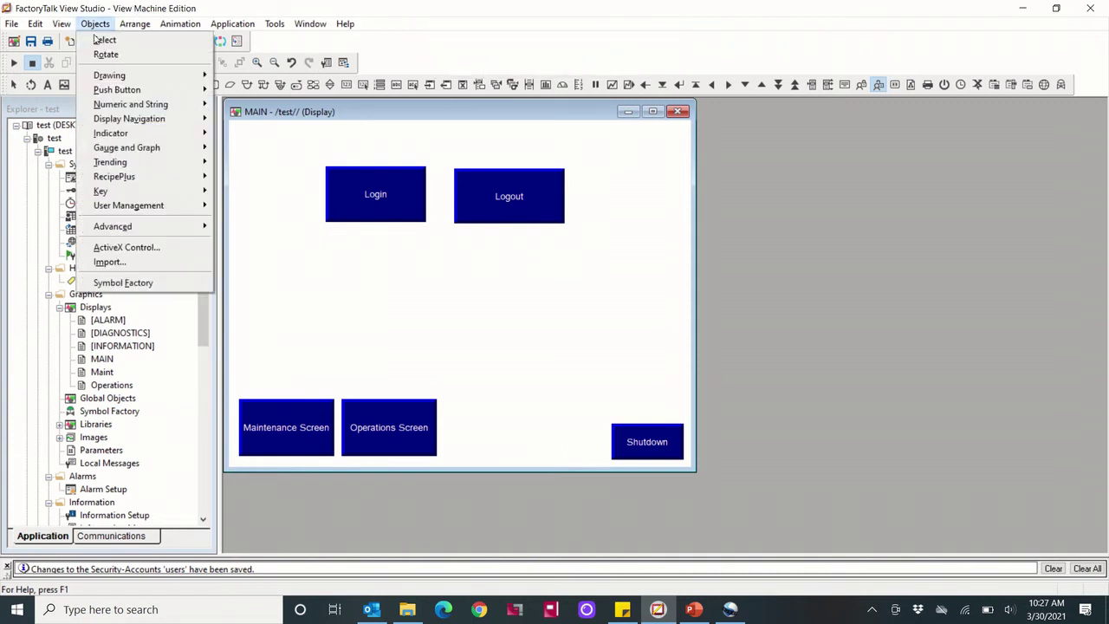
{"action": "mouse_move", "coordinate": [156, 104]}
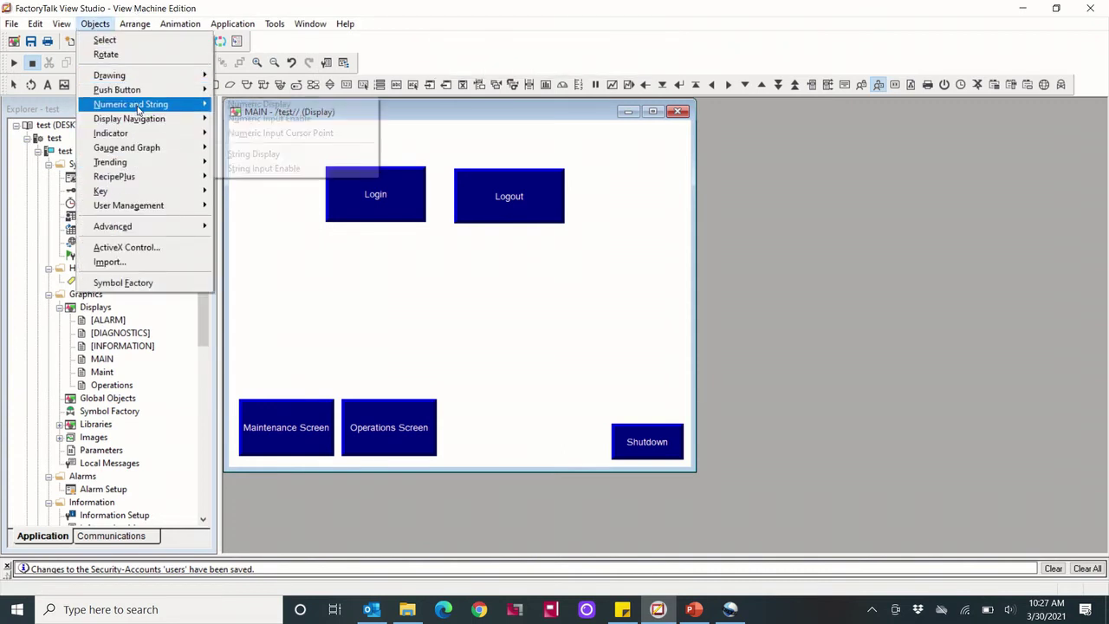
{"action": "left_click", "coordinate": [253, 153]}
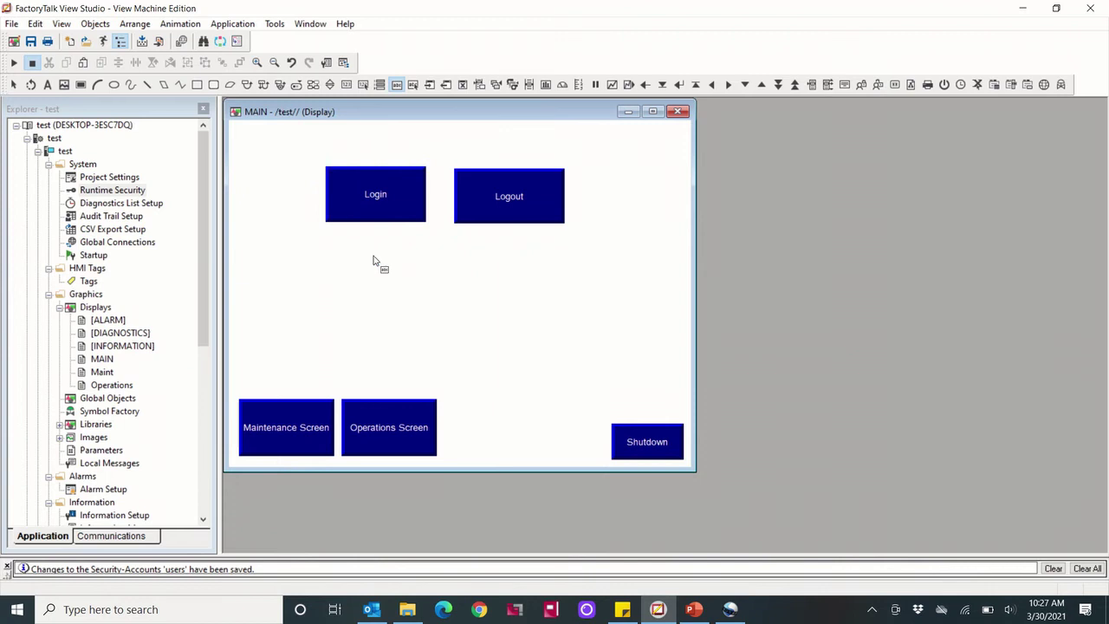
{"action": "left_click_drag", "start_coordinate": [359, 247], "coordinate": [549, 307]}
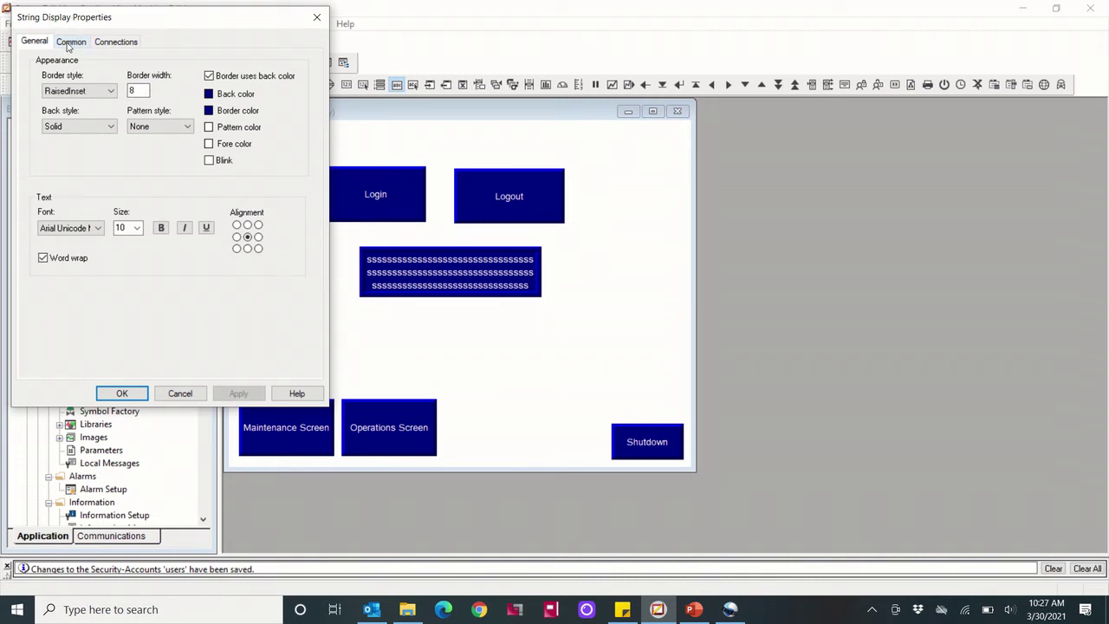
{"action": "left_click", "coordinate": [70, 41]}
{"action": "left_click", "coordinate": [116, 43]}
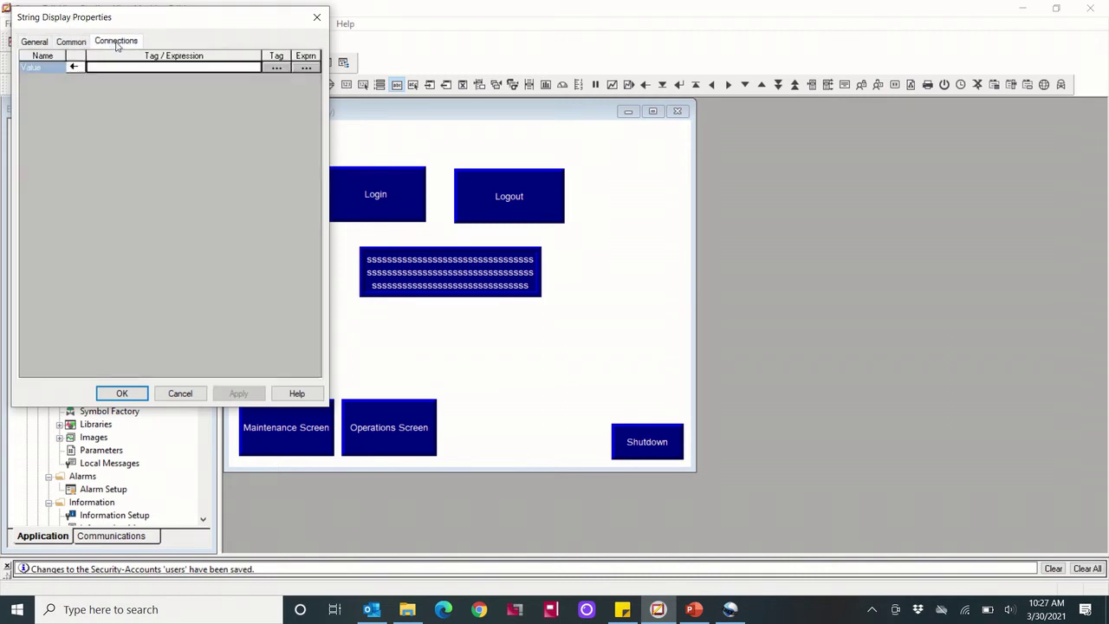
{"action": "left_click", "coordinate": [275, 68]}
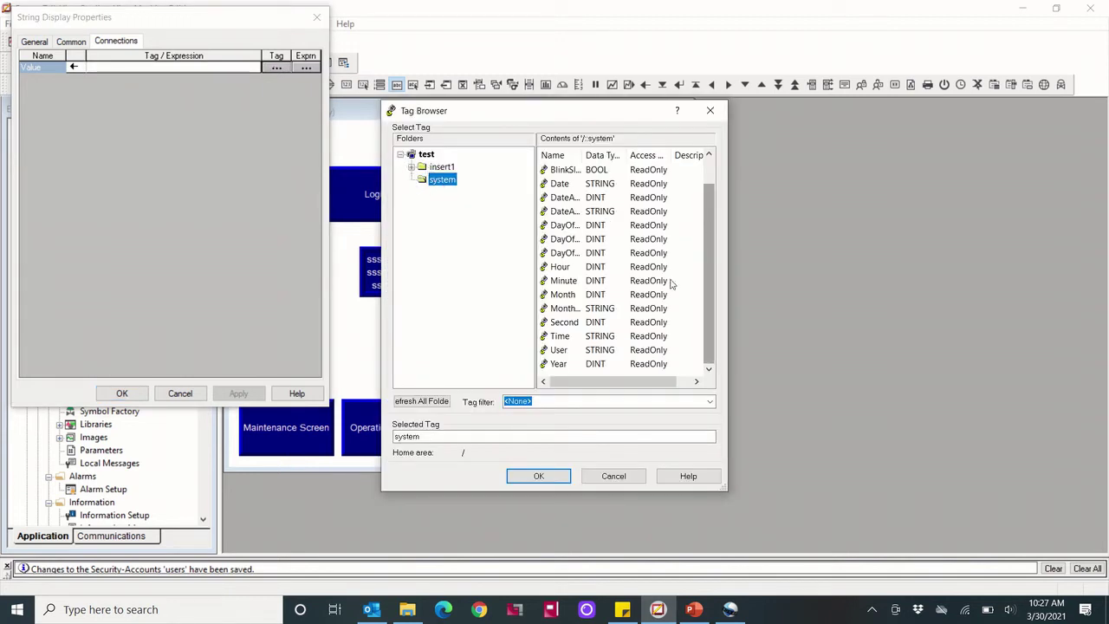
{"action": "left_click", "coordinate": [557, 350]}
{"action": "left_click", "coordinate": [547, 482]}
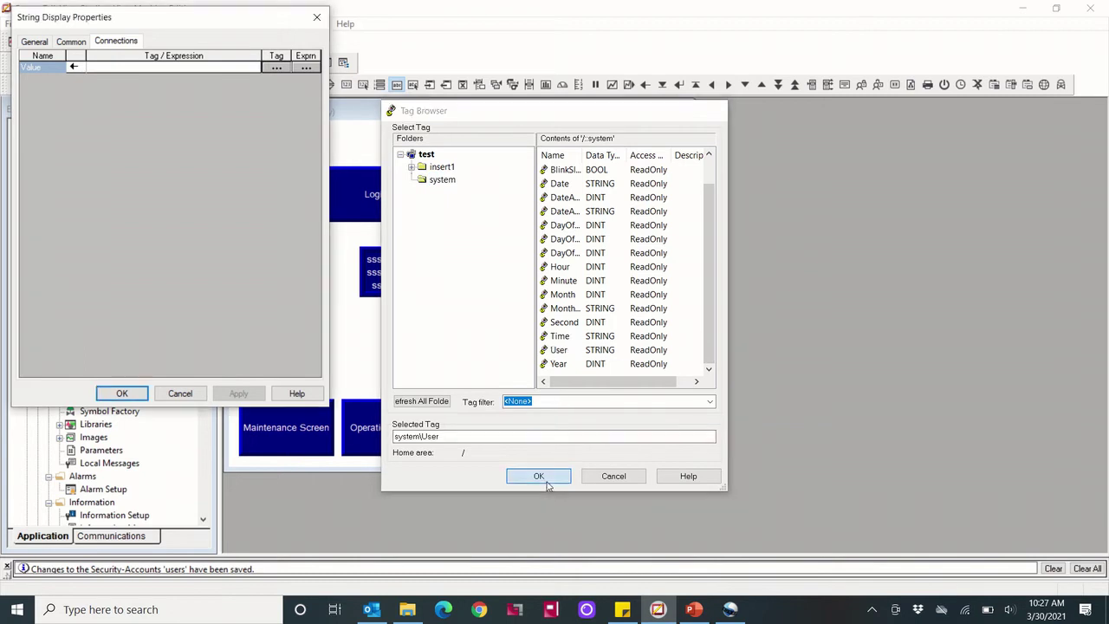
{"action": "left_click", "coordinate": [121, 395]}
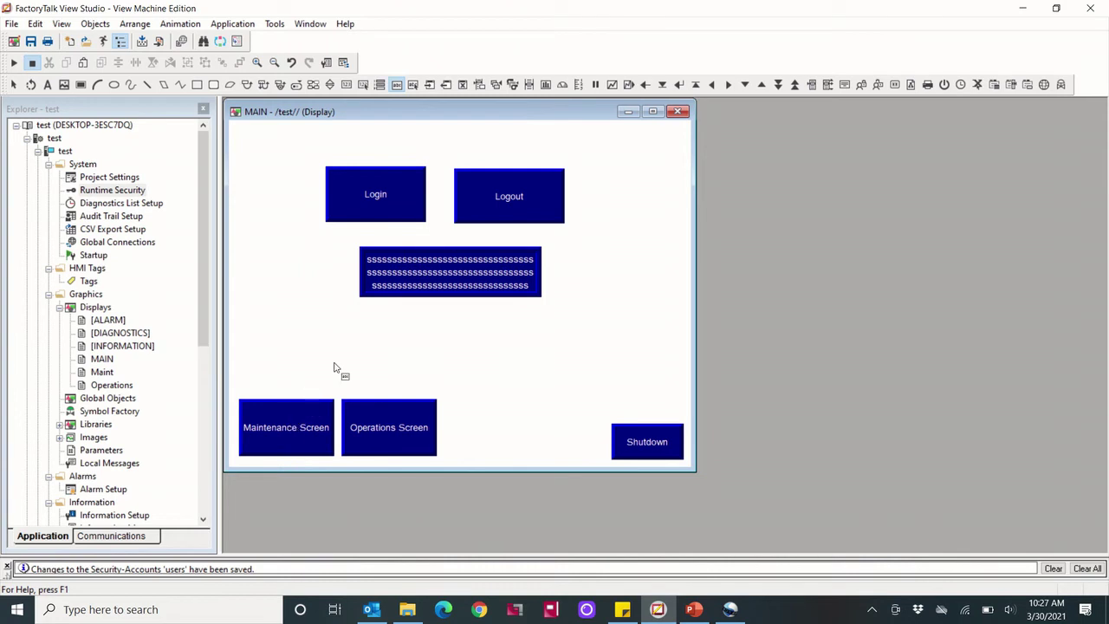
Open the Maint display and set its Display Settings security code to B
{"action": "double_click", "coordinate": [102, 372]}
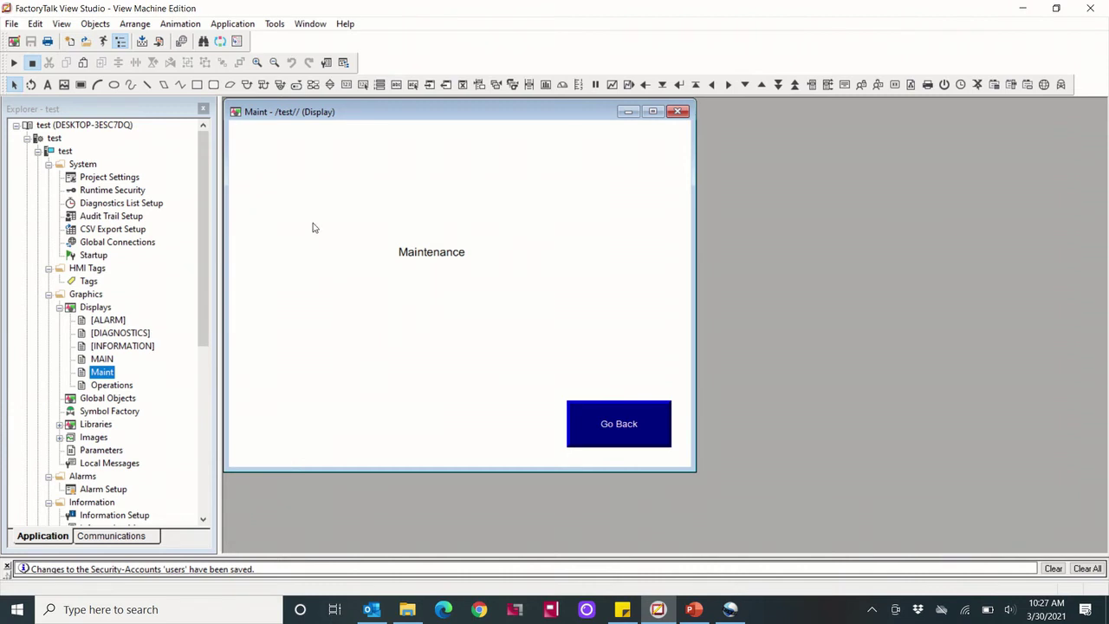
{"action": "right_click", "coordinate": [291, 205]}
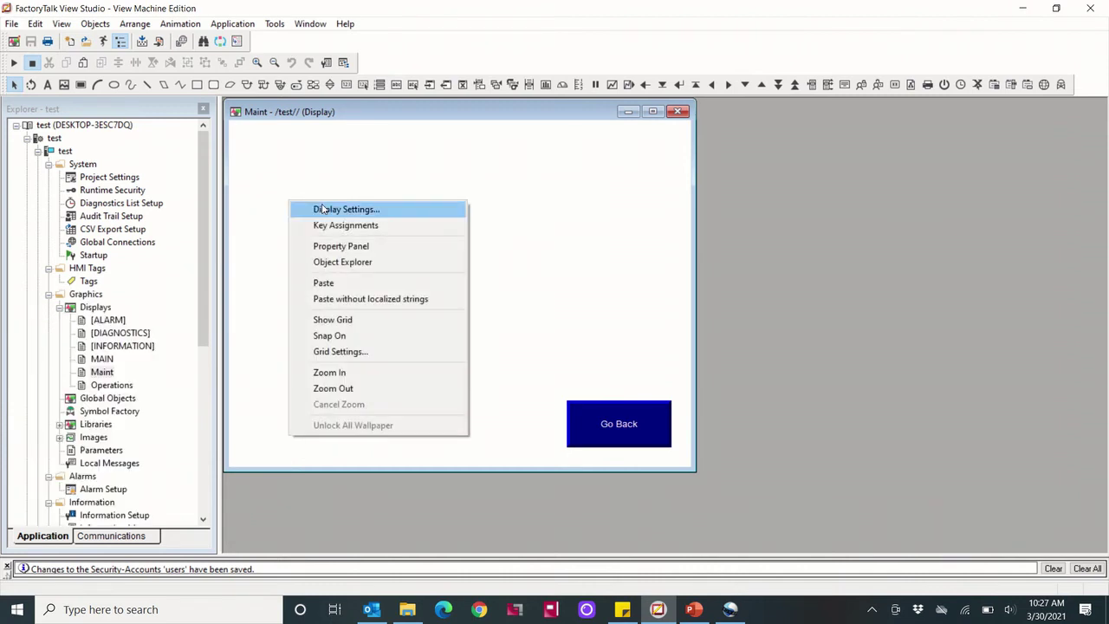
{"action": "left_click", "coordinate": [322, 208]}
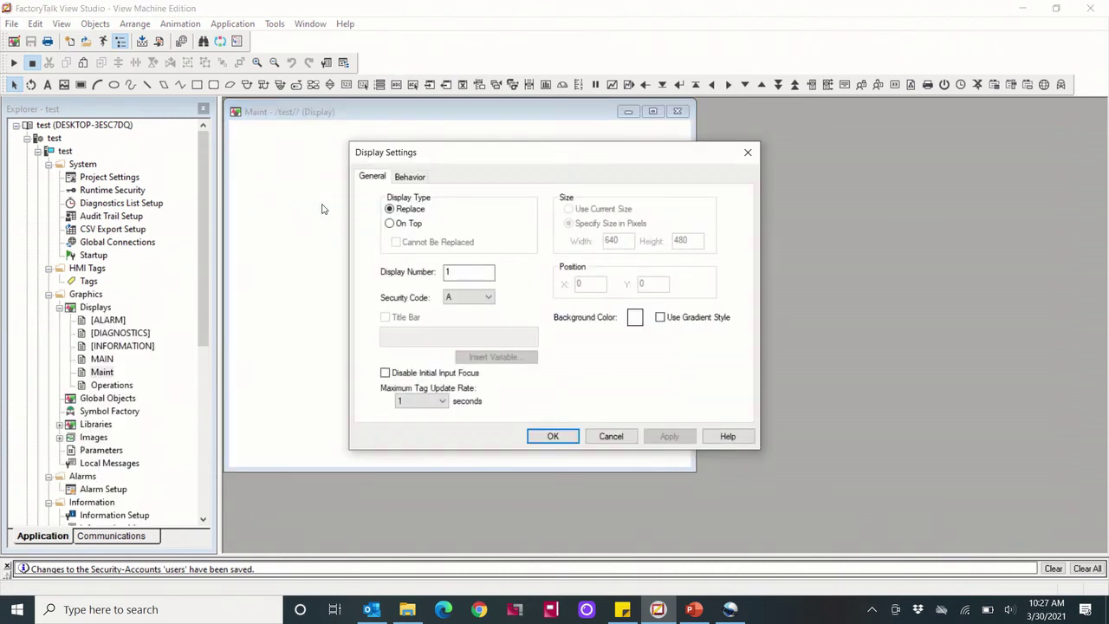
{"action": "left_click", "coordinate": [470, 300]}
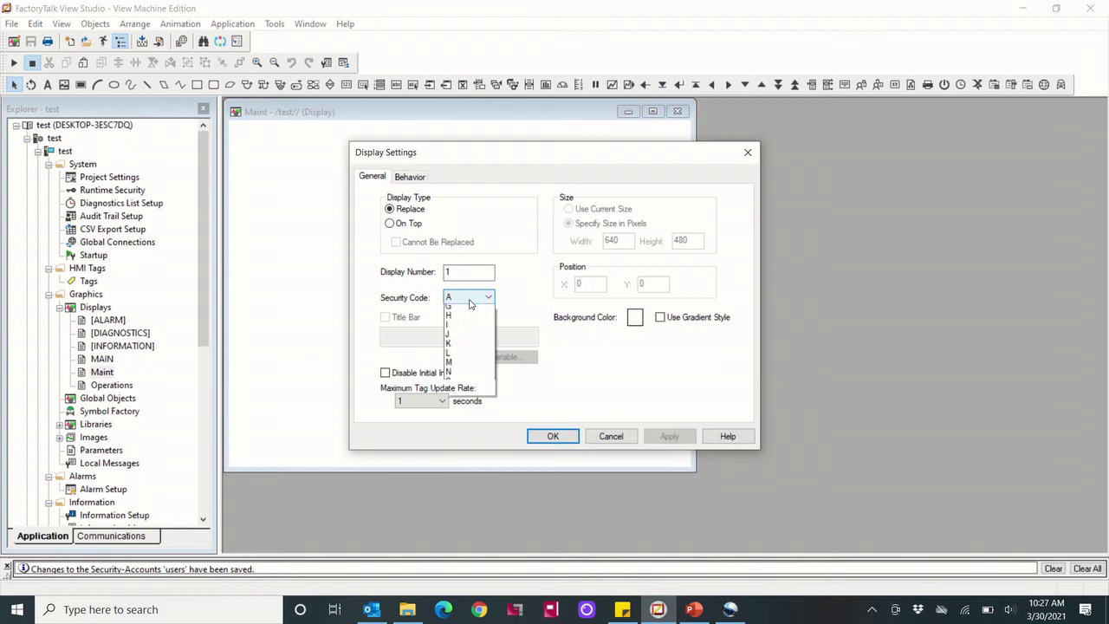
{"action": "left_click", "coordinate": [459, 330]}
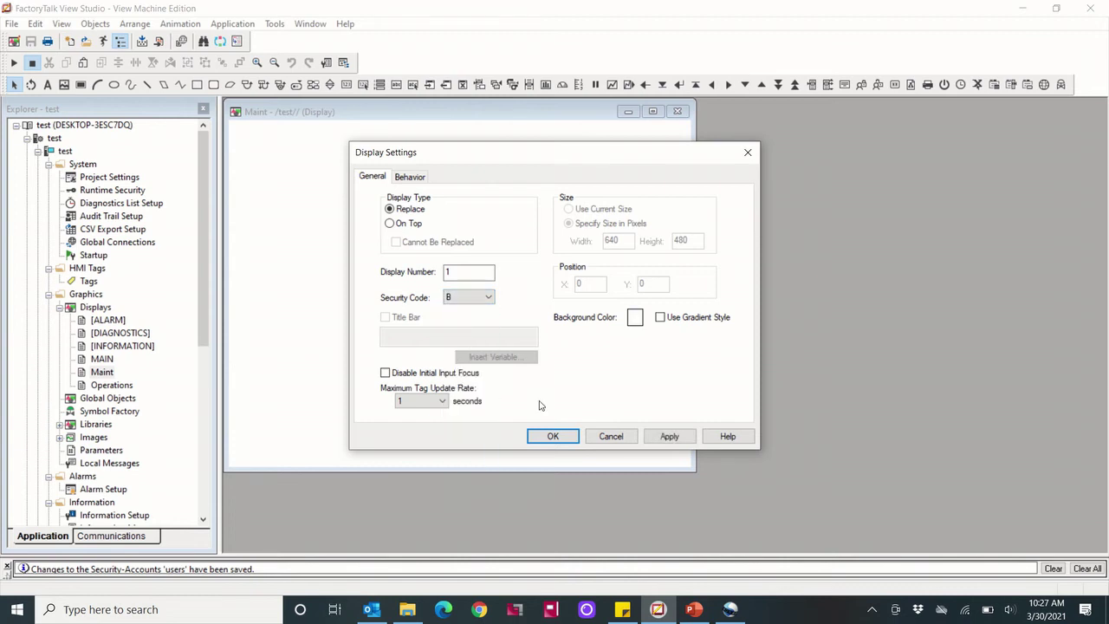
{"action": "left_click", "coordinate": [669, 437]}
{"action": "left_click", "coordinate": [551, 437]}
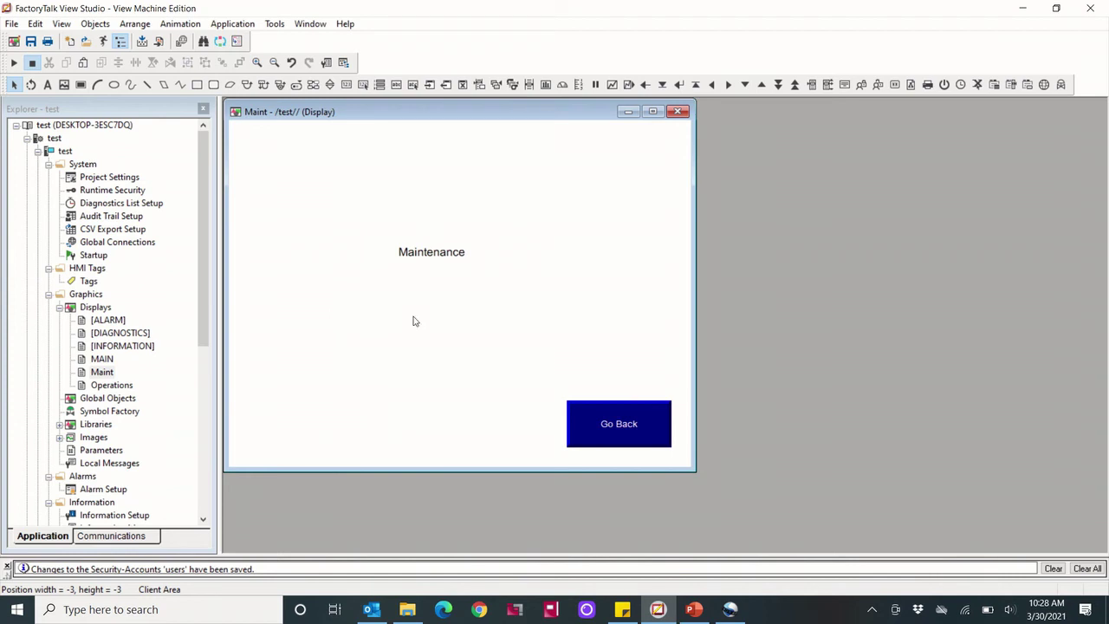
Open the Operations display and set its Display Settings security code to A
{"action": "double_click", "coordinate": [111, 385]}
{"action": "right_click", "coordinate": [270, 310]}
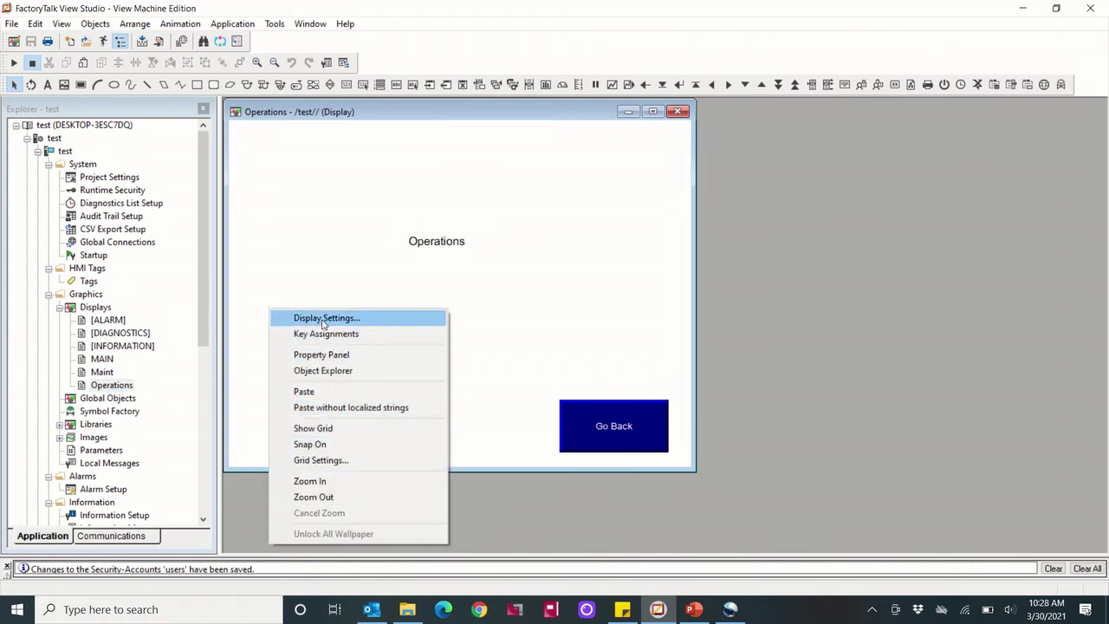
{"action": "left_click", "coordinate": [323, 318]}
{"action": "left_click", "coordinate": [468, 297]}
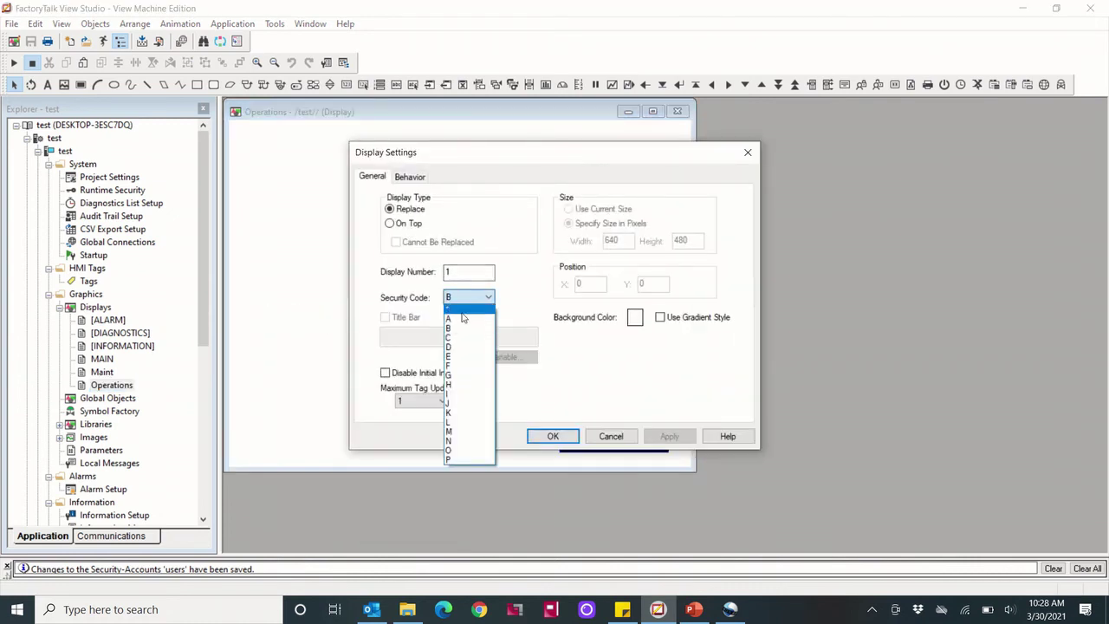
{"action": "left_click", "coordinate": [459, 319]}
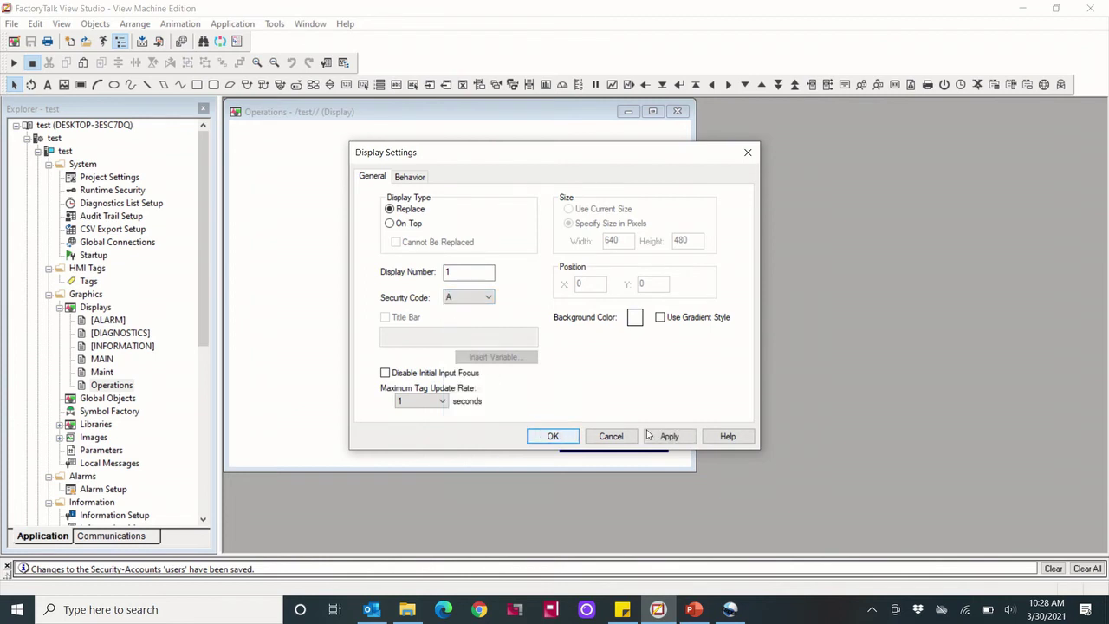
{"action": "left_click", "coordinate": [669, 436]}
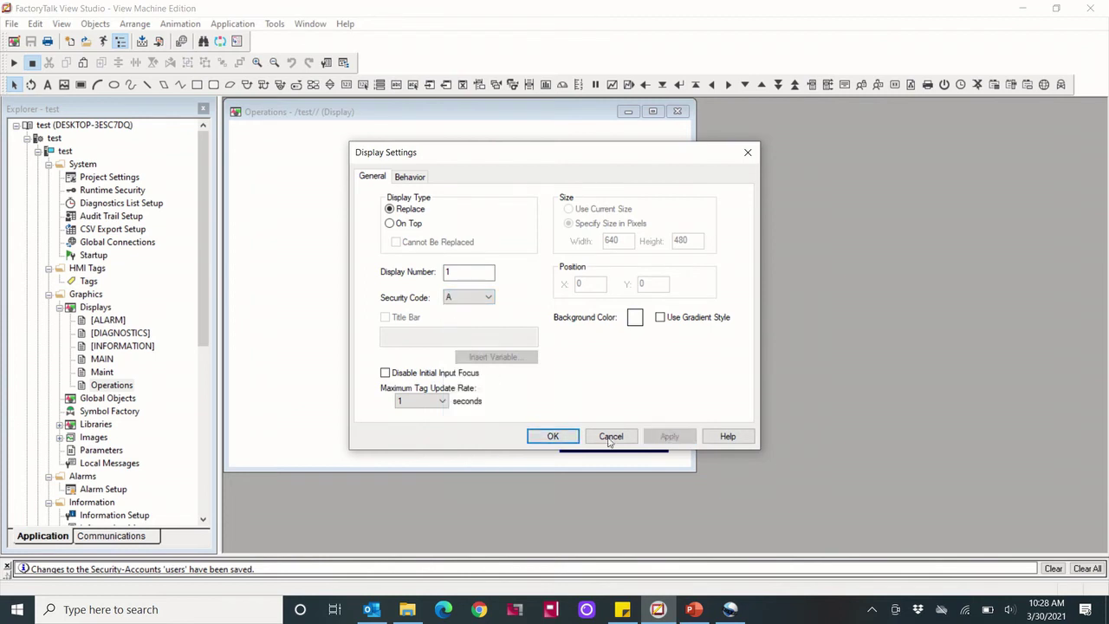
{"action": "left_click", "coordinate": [551, 438]}
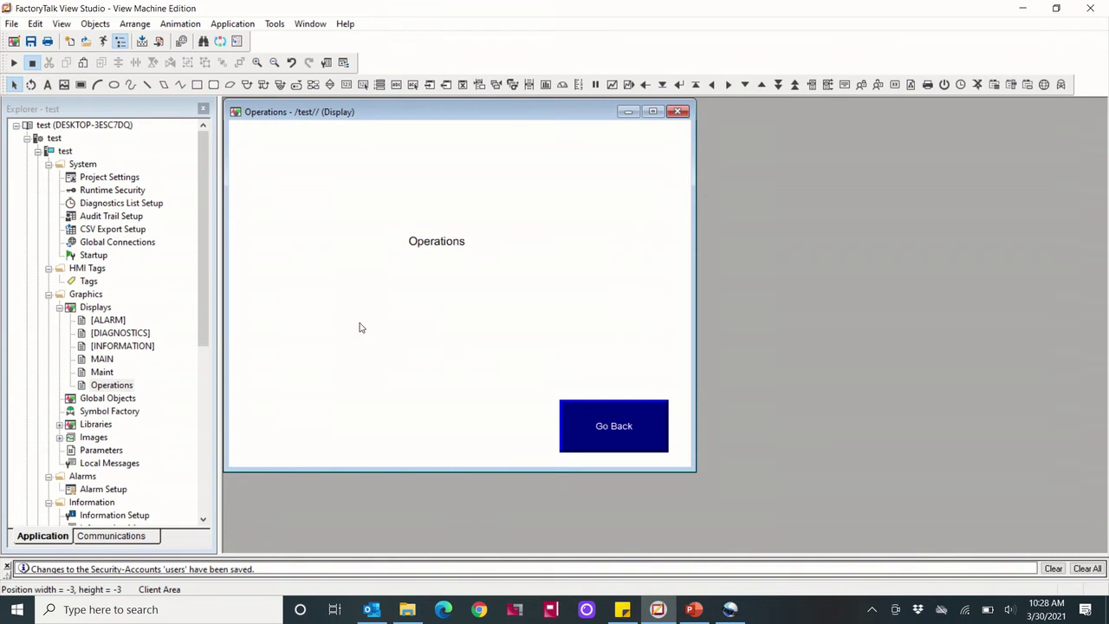
Reopen the MAIN display in the editor
{"action": "double_click", "coordinate": [101, 360]}
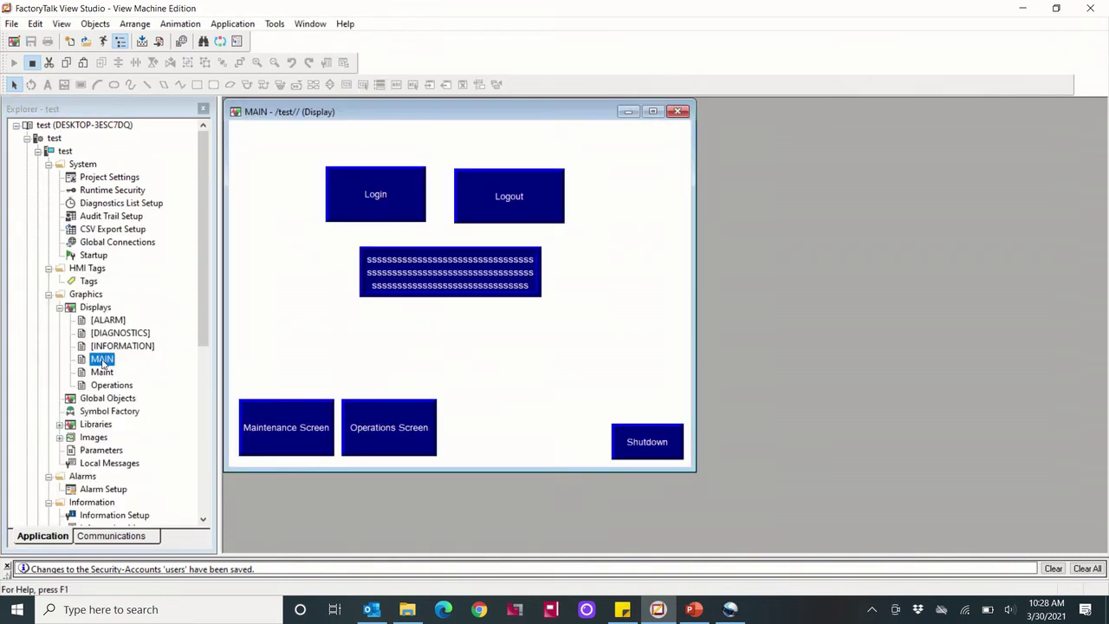
{"action": "left_click", "coordinate": [96, 24]}
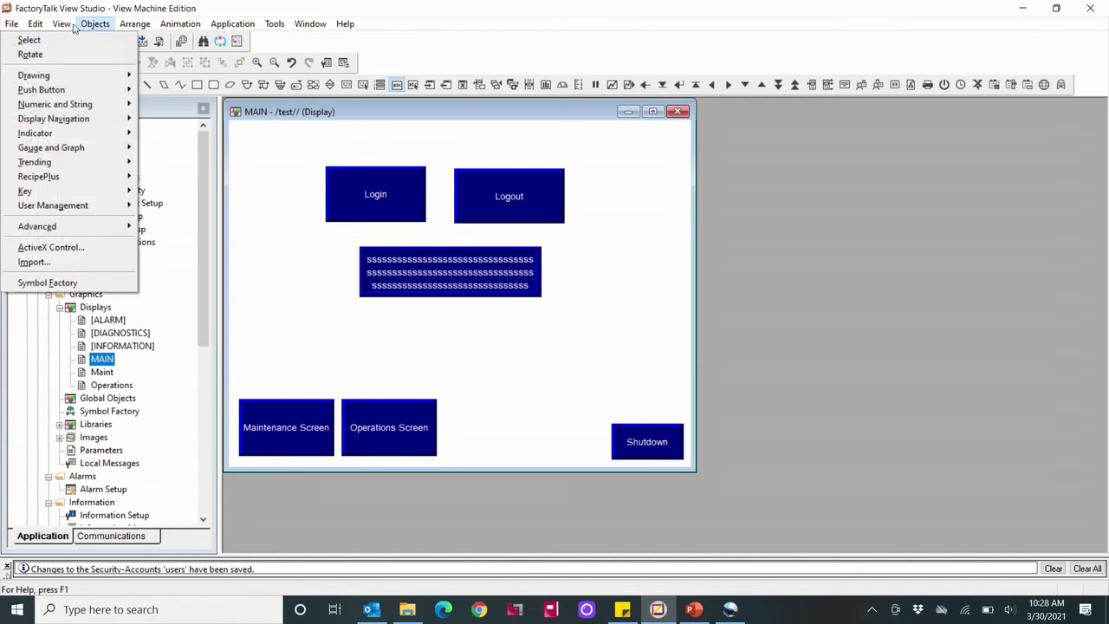
{"action": "mouse_move", "coordinate": [128, 26]}
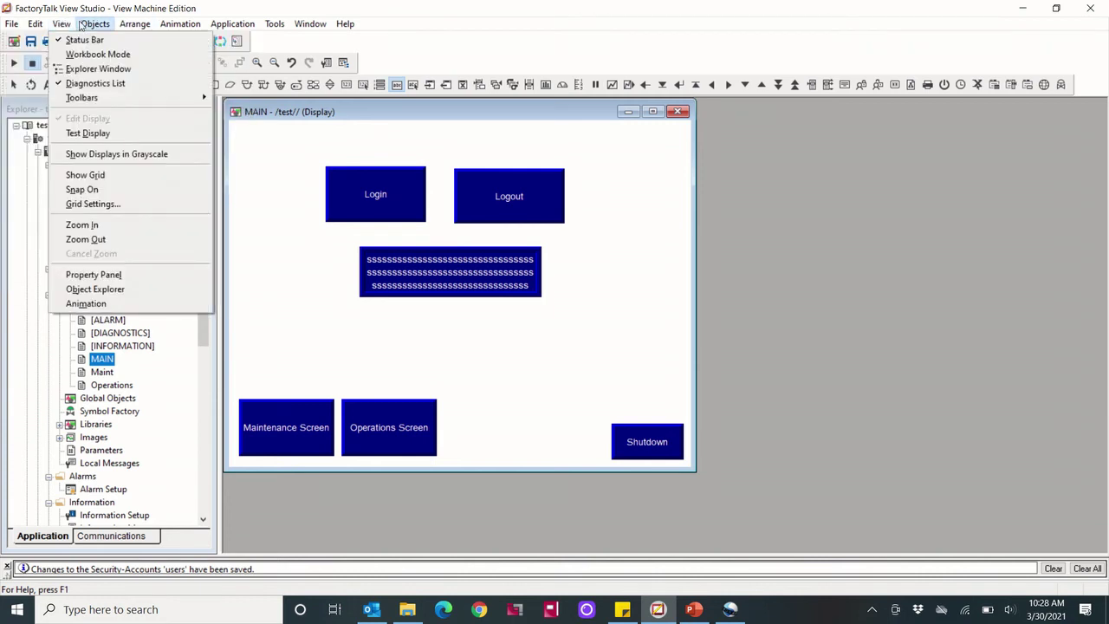
Close the MAIN, Operations and Maint displays, saving changes to each
{"action": "left_click", "coordinate": [682, 116]}
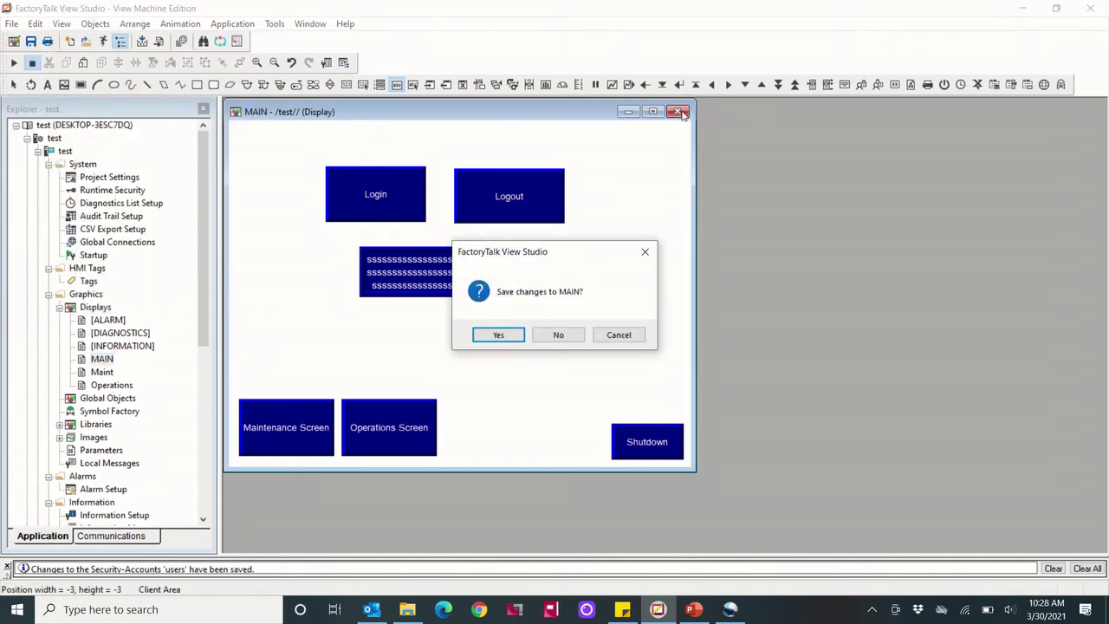
{"action": "left_click", "coordinate": [511, 338]}
{"action": "left_click", "coordinate": [677, 112]}
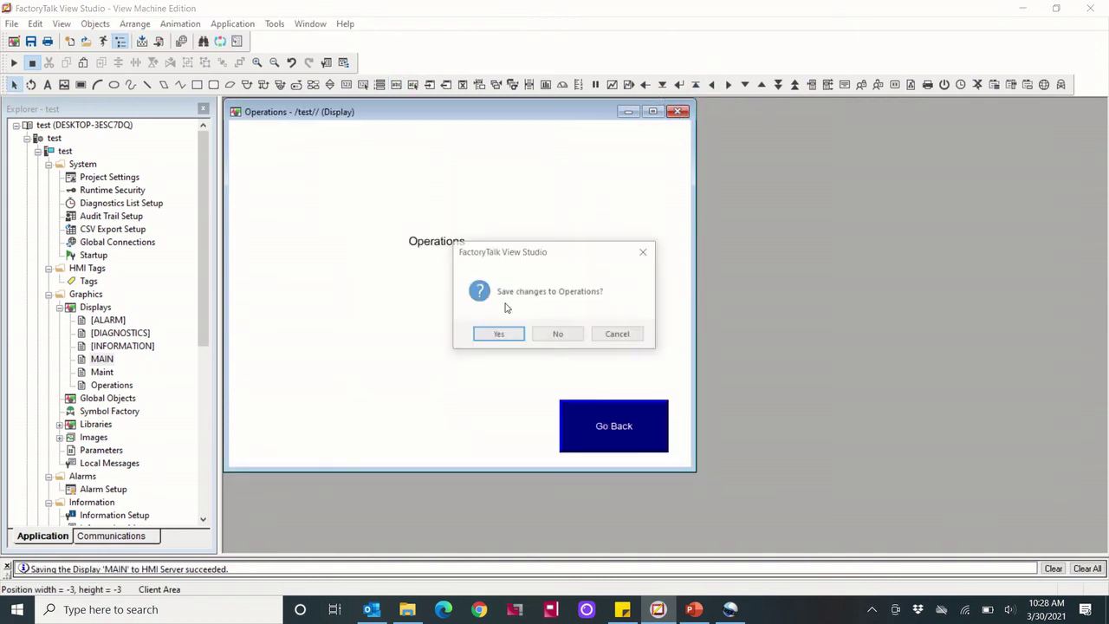
{"action": "left_click", "coordinate": [496, 334]}
{"action": "left_click", "coordinate": [677, 112]}
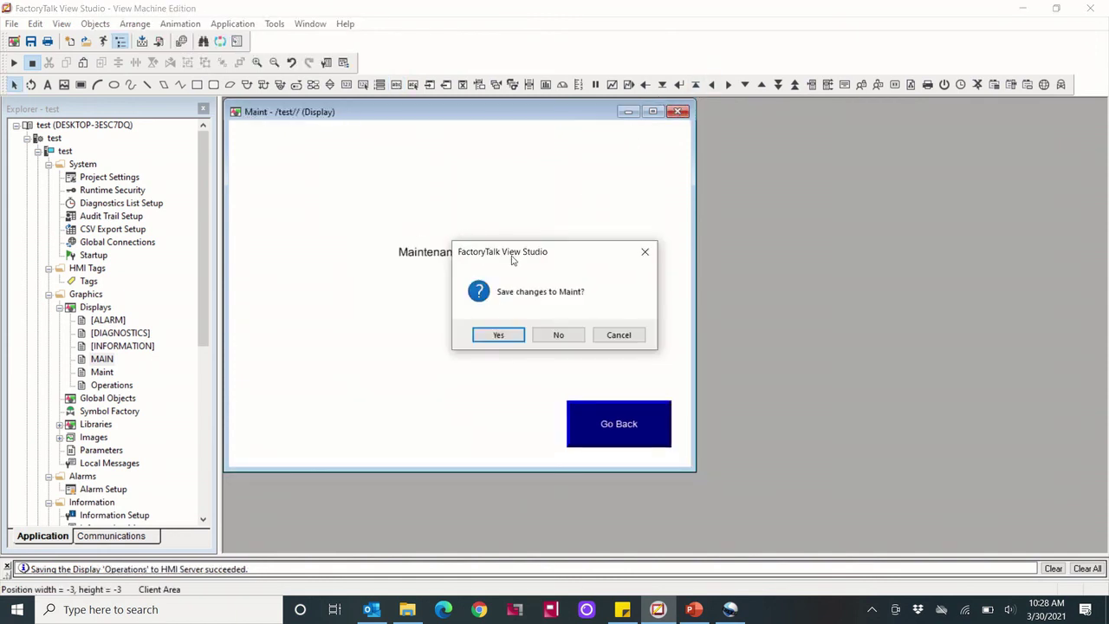
{"action": "left_click", "coordinate": [497, 332]}
{"action": "left_click", "coordinate": [76, 24]}
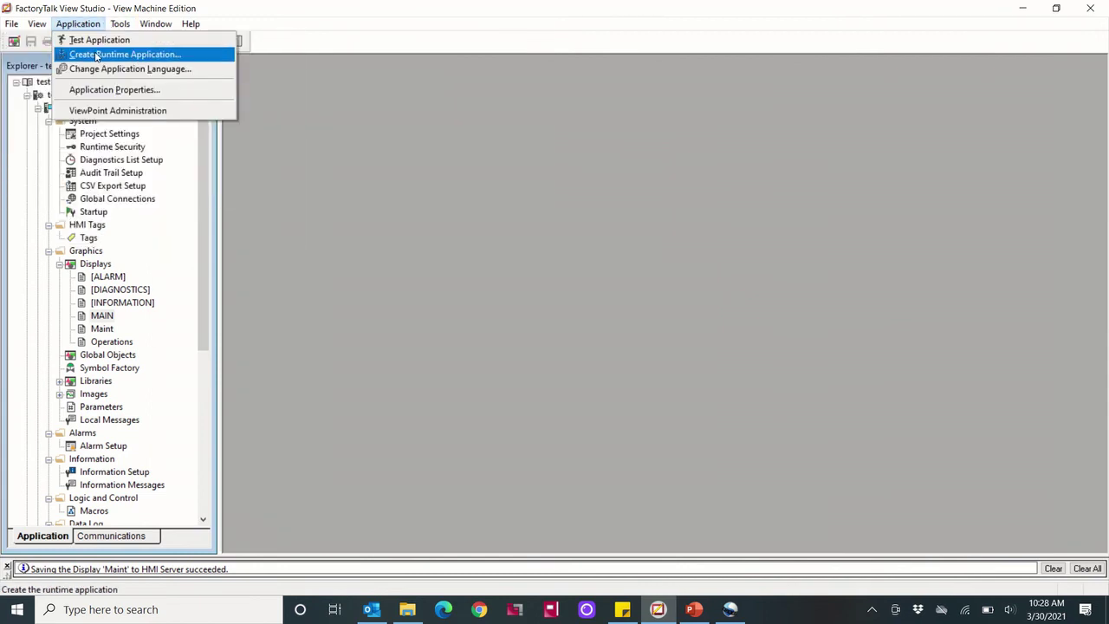
Create the runtime application as User Test.mer on the Desktop, replacing the existing copy
{"action": "left_click", "coordinate": [96, 55]}
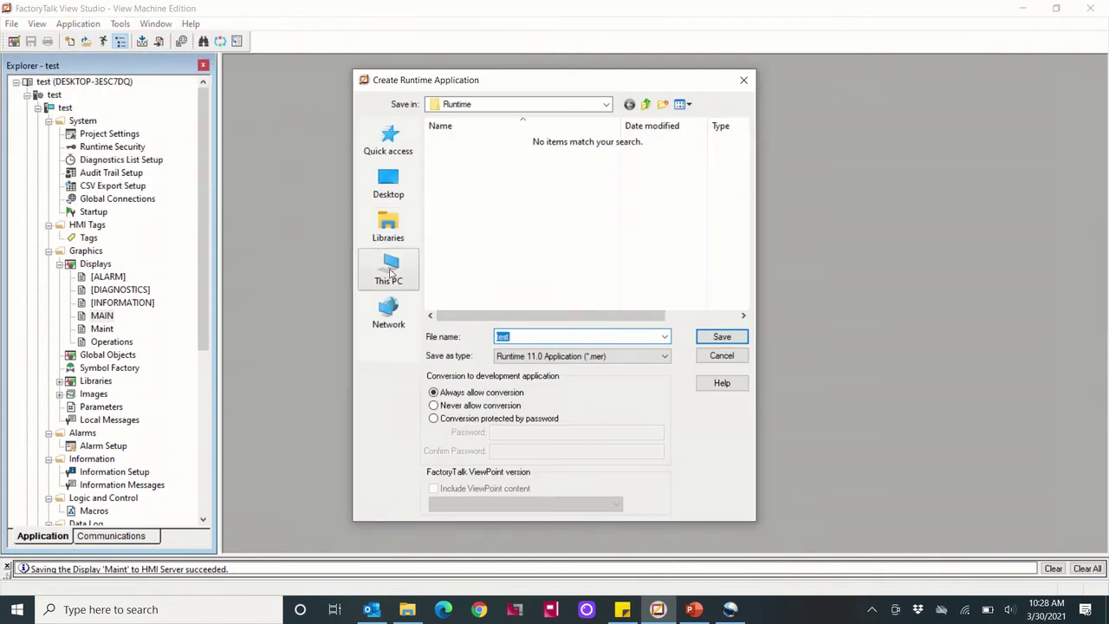
{"action": "left_click", "coordinate": [388, 269]}
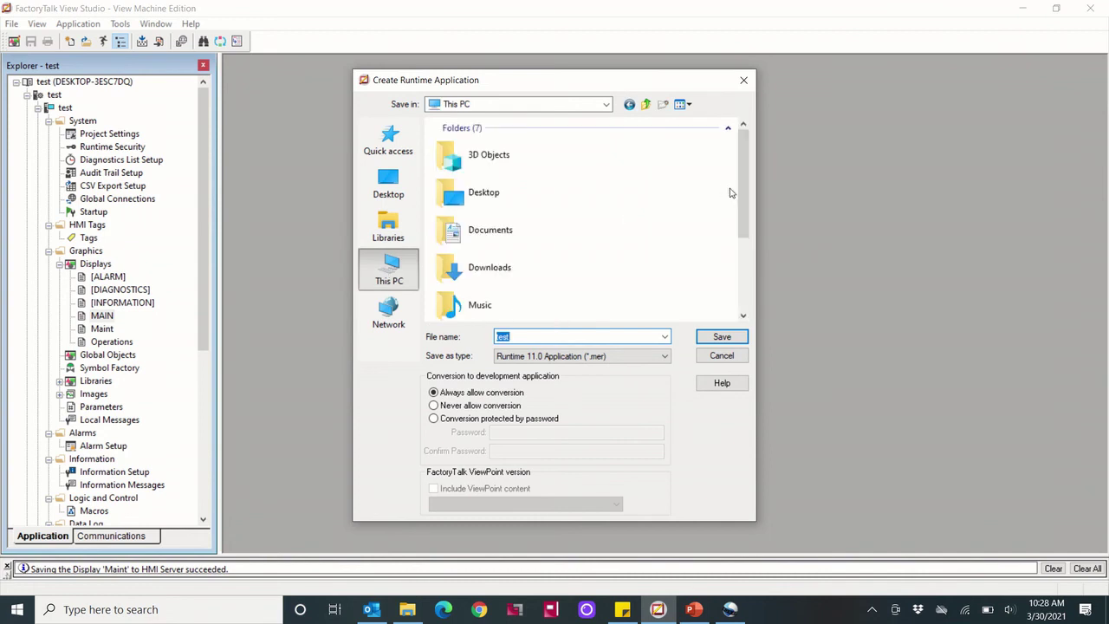
{"action": "left_click_drag", "start_coordinate": [741, 186], "coordinate": [741, 259]}
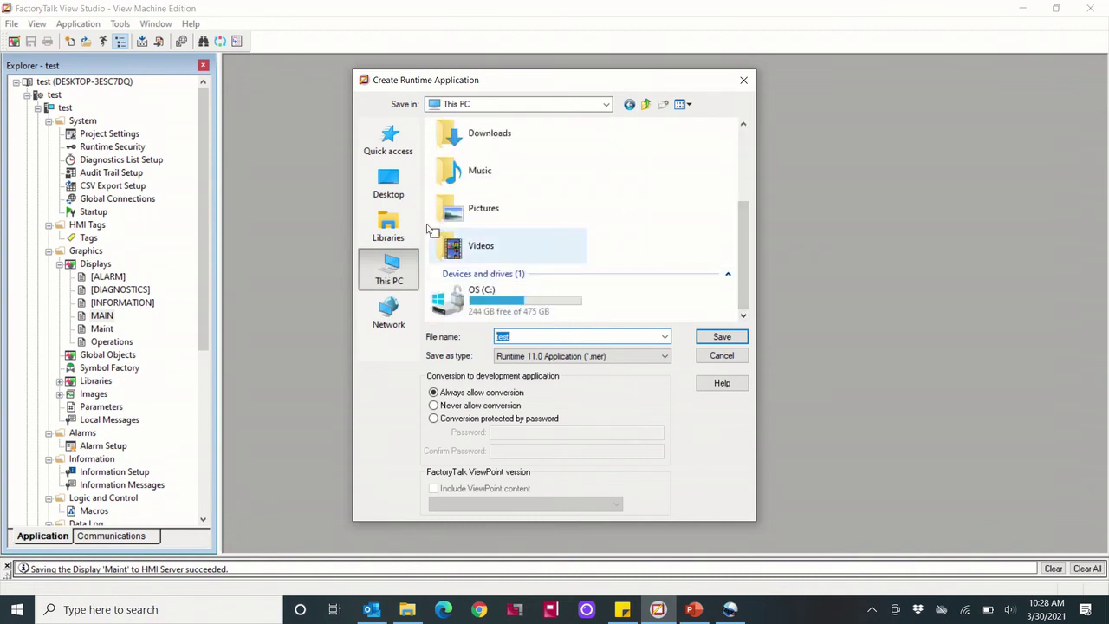
{"action": "left_click", "coordinate": [384, 194]}
{"action": "scroll", "coordinate": [745, 217], "scroll_direction": "down", "scroll_amount": 10}
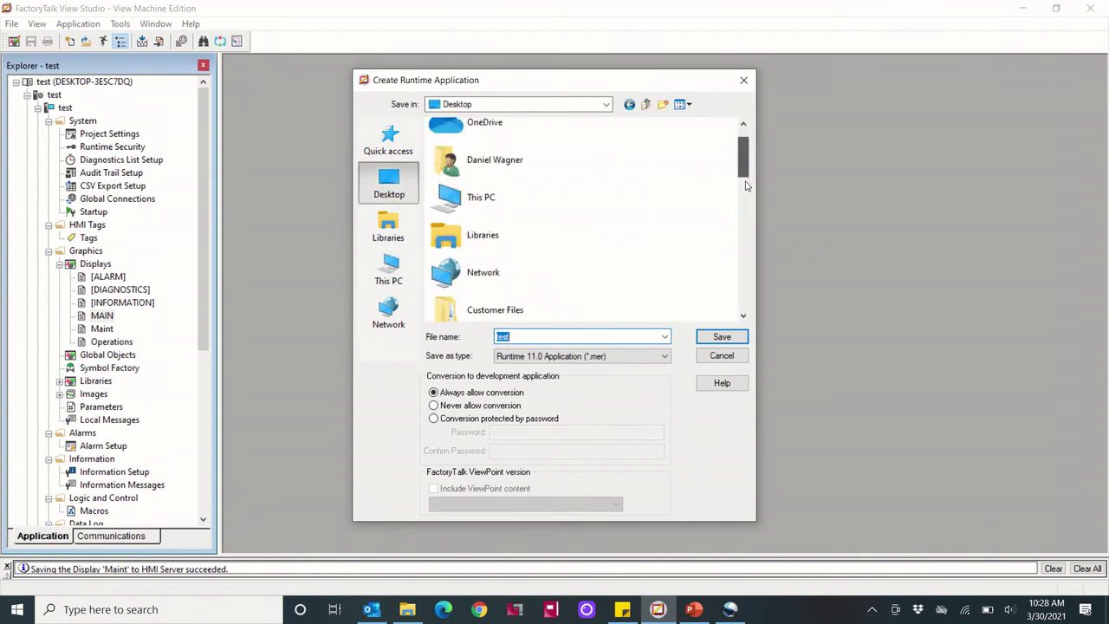
{"action": "left_click", "coordinate": [511, 299]}
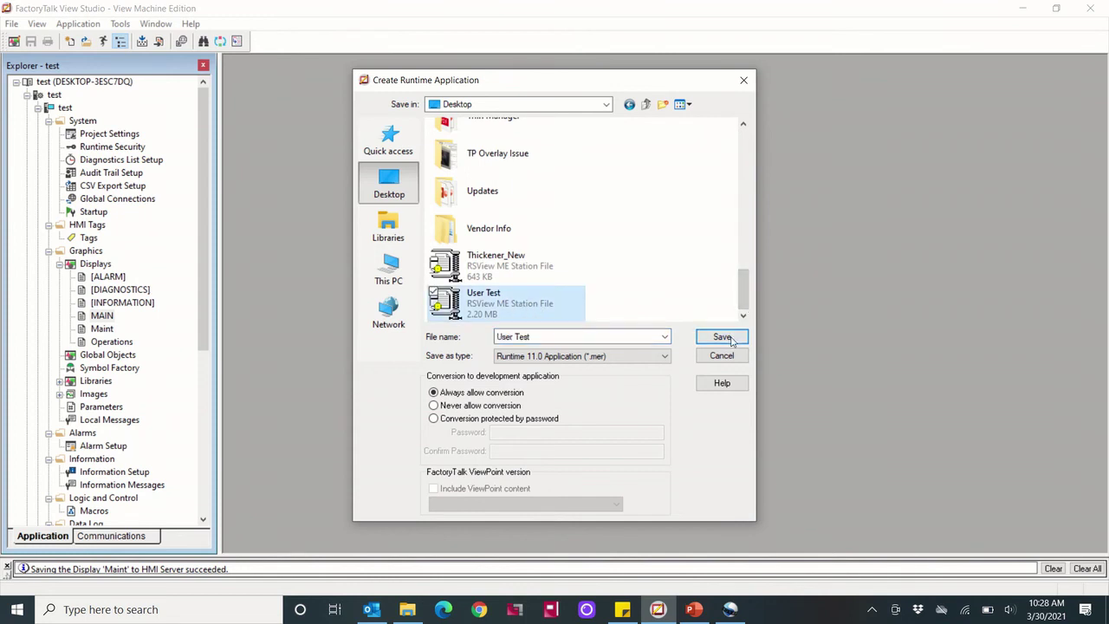
{"action": "left_click", "coordinate": [722, 337]}
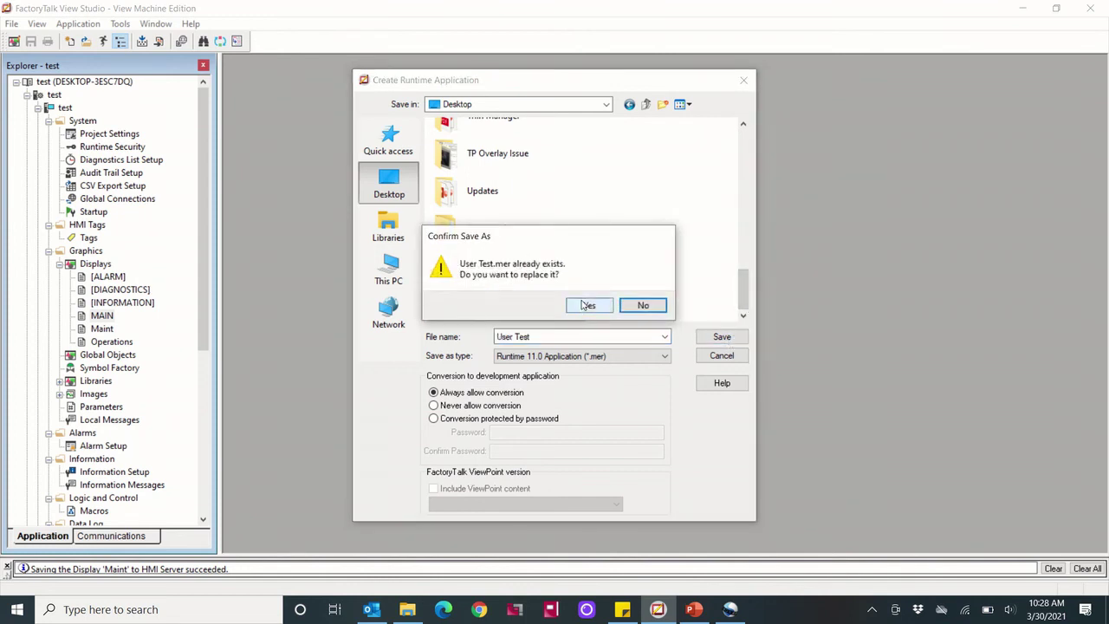
{"action": "left_click", "coordinate": [582, 306]}
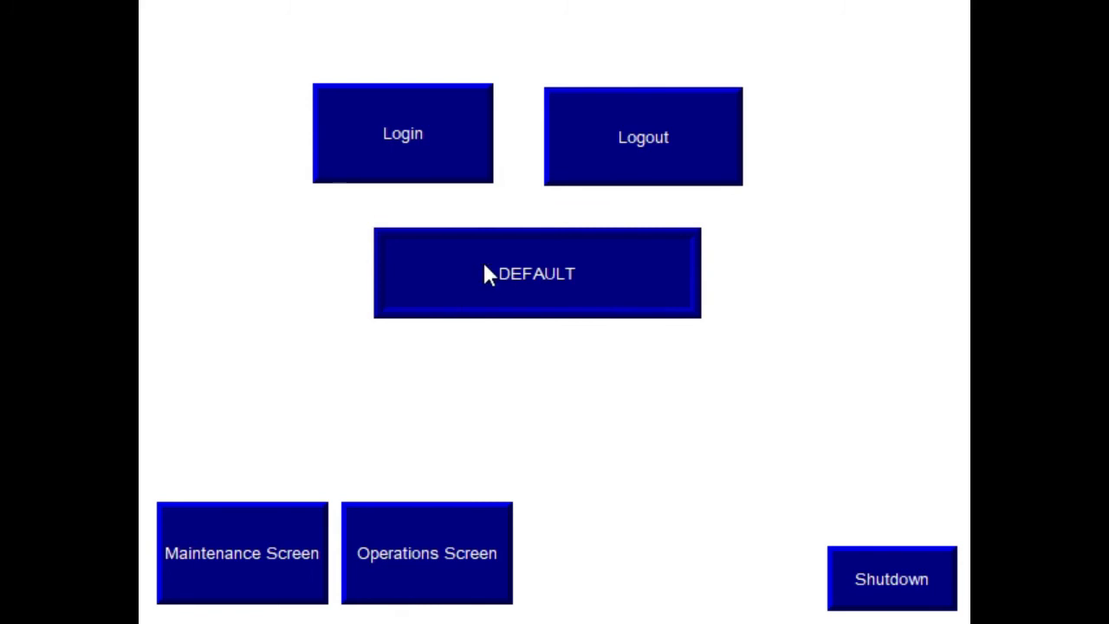
Log in to the runtime as the maint user with its password
{"action": "left_click", "coordinate": [363, 132]}
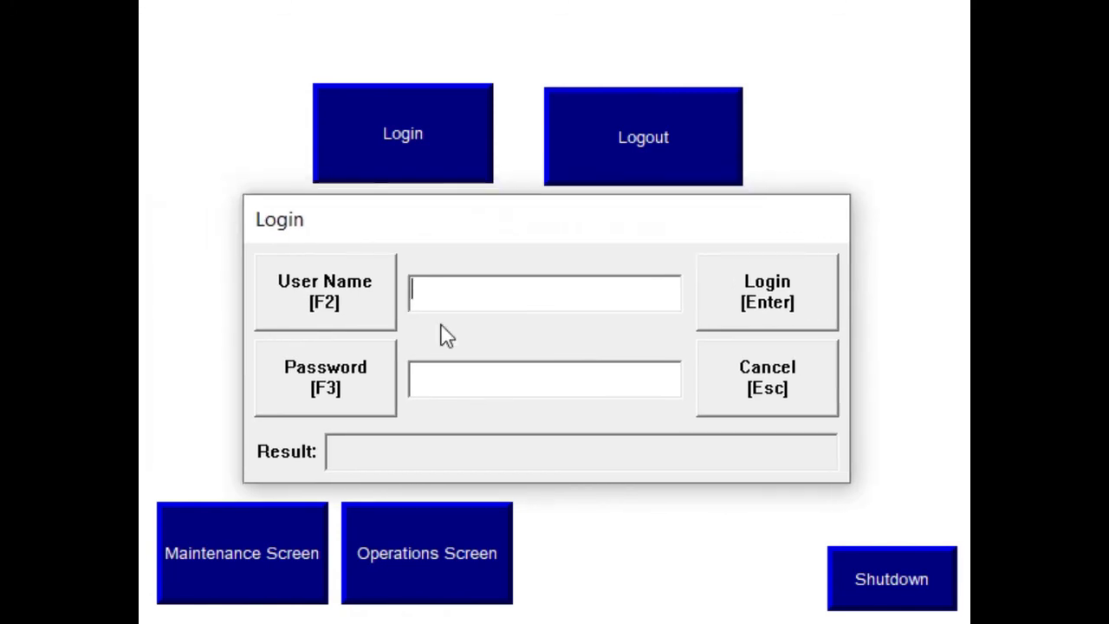
{"action": "left_click", "coordinate": [450, 299]}
{"action": "type", "text": "maint"}
{"action": "left_click", "coordinate": [478, 381]}
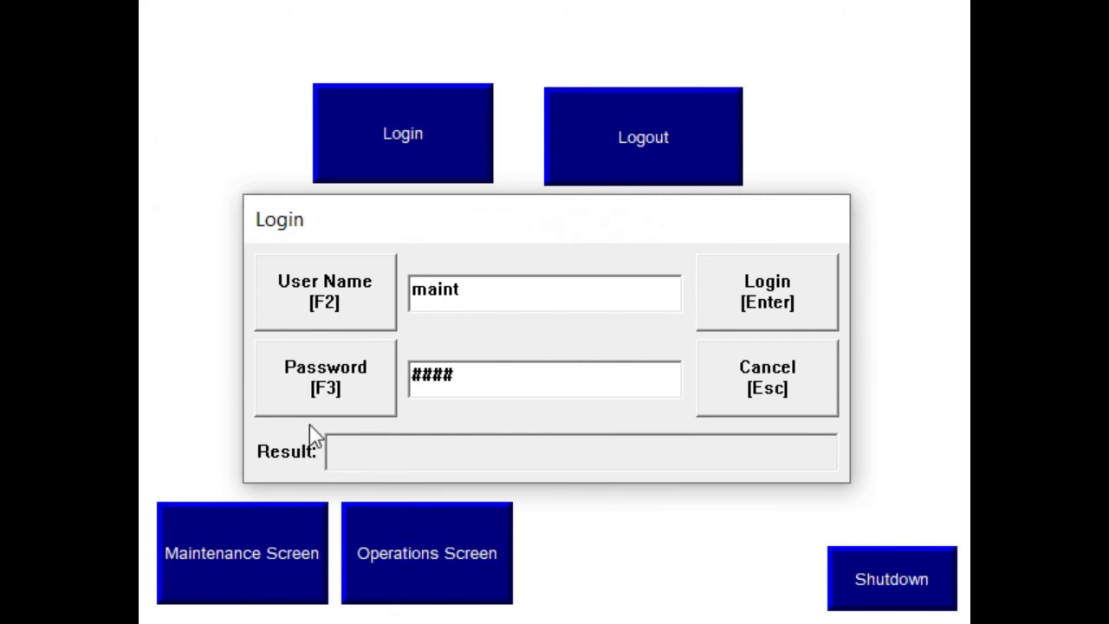
{"action": "left_click", "coordinate": [768, 292]}
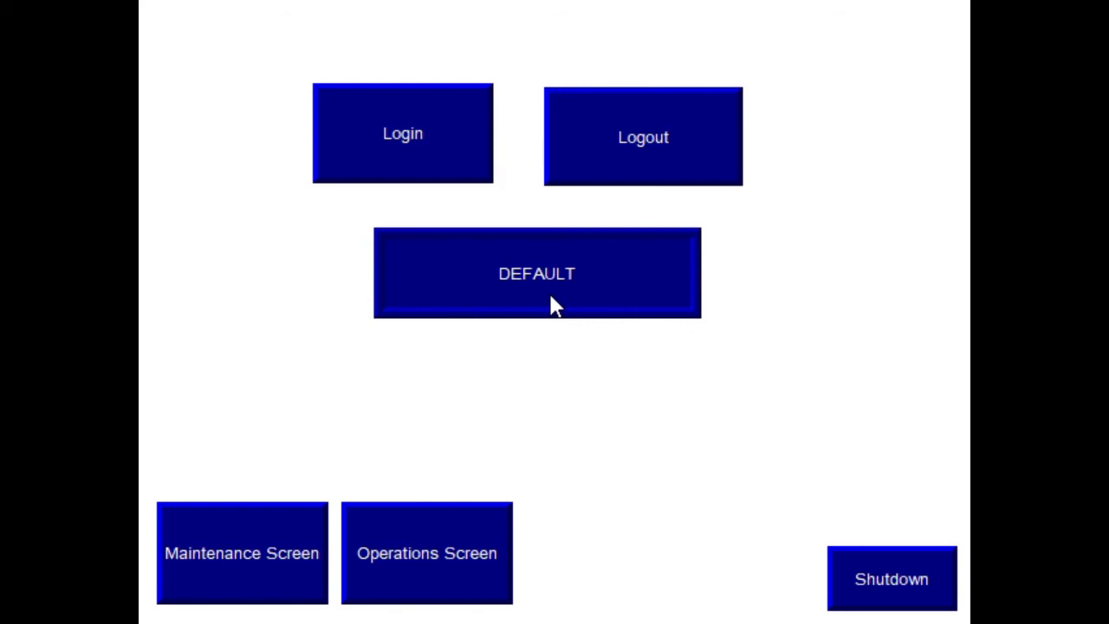
Open the Maintenance screen, return to the menu, then attempt the Operations screen
{"action": "left_click", "coordinate": [247, 572]}
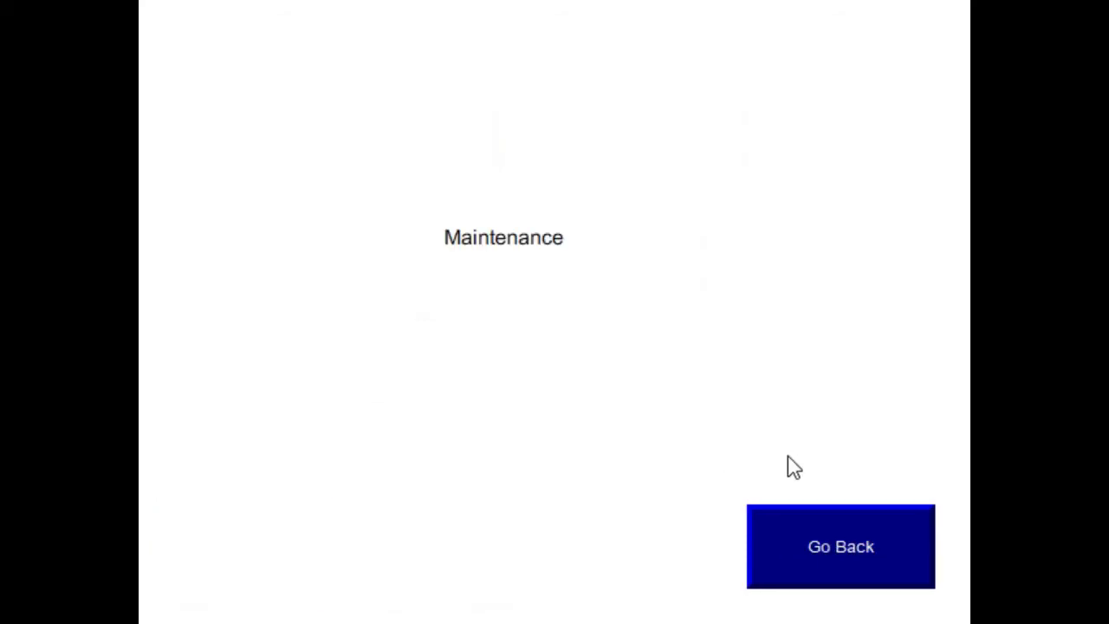
{"action": "left_click", "coordinate": [805, 532]}
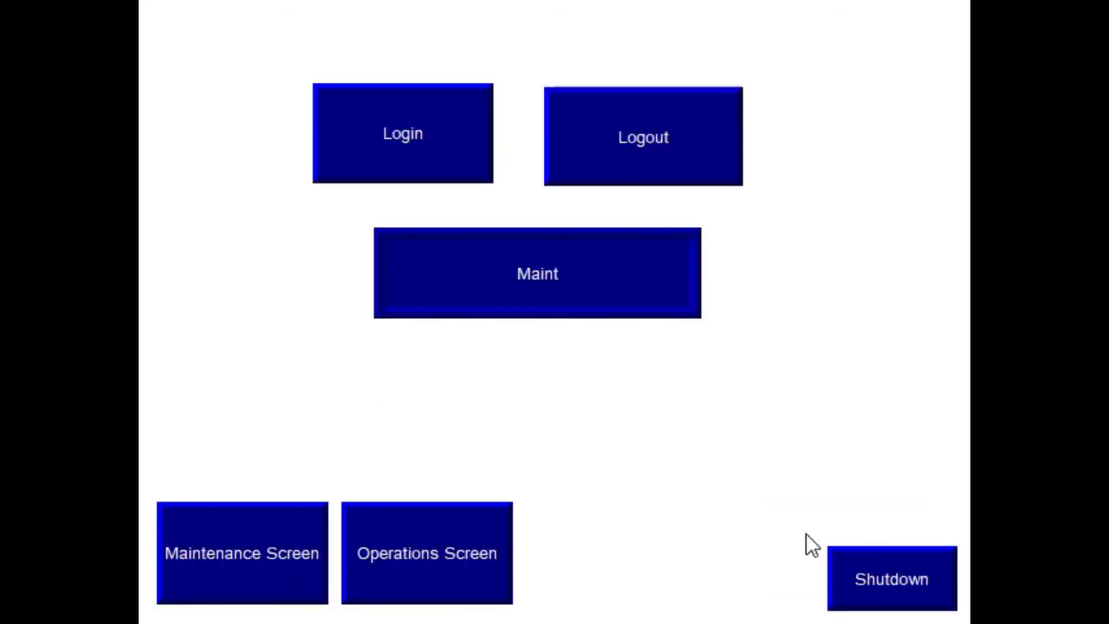
{"action": "left_click", "coordinate": [399, 551]}
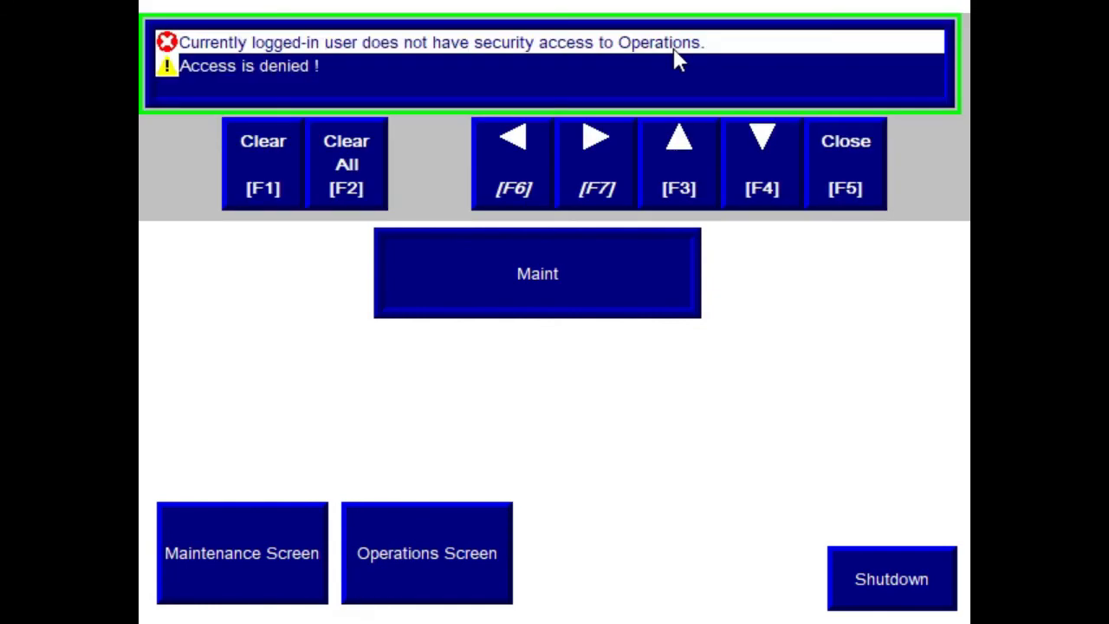
Dismiss the access-denied message and log in as Operator with the operator's password
{"action": "left_click", "coordinate": [864, 185]}
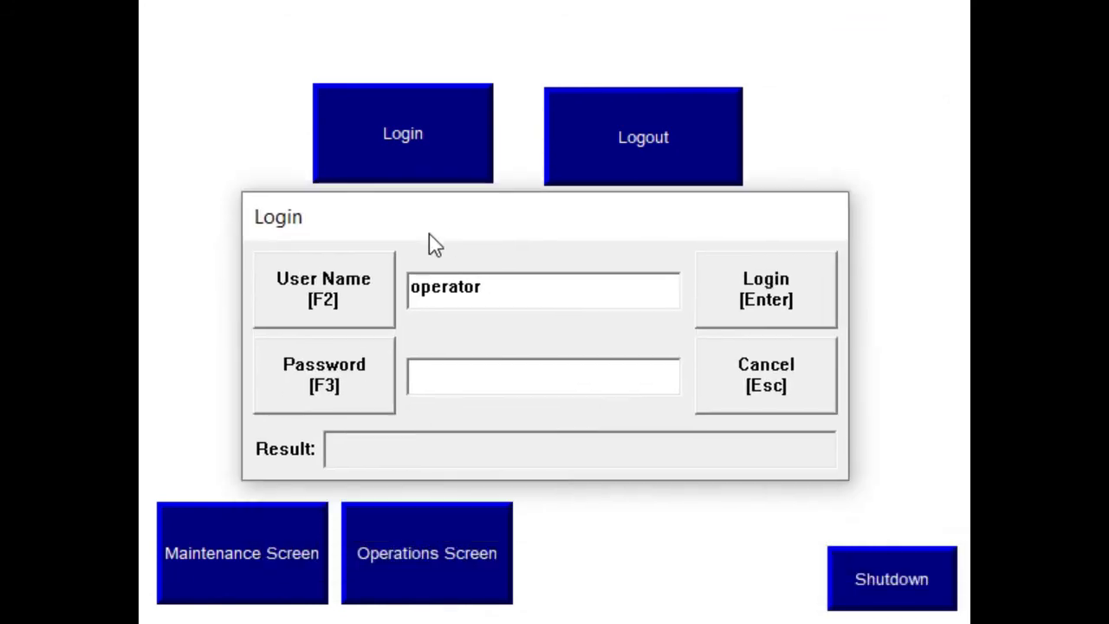
{"action": "left_click", "coordinate": [460, 389]}
{"action": "type", "text": "####"}
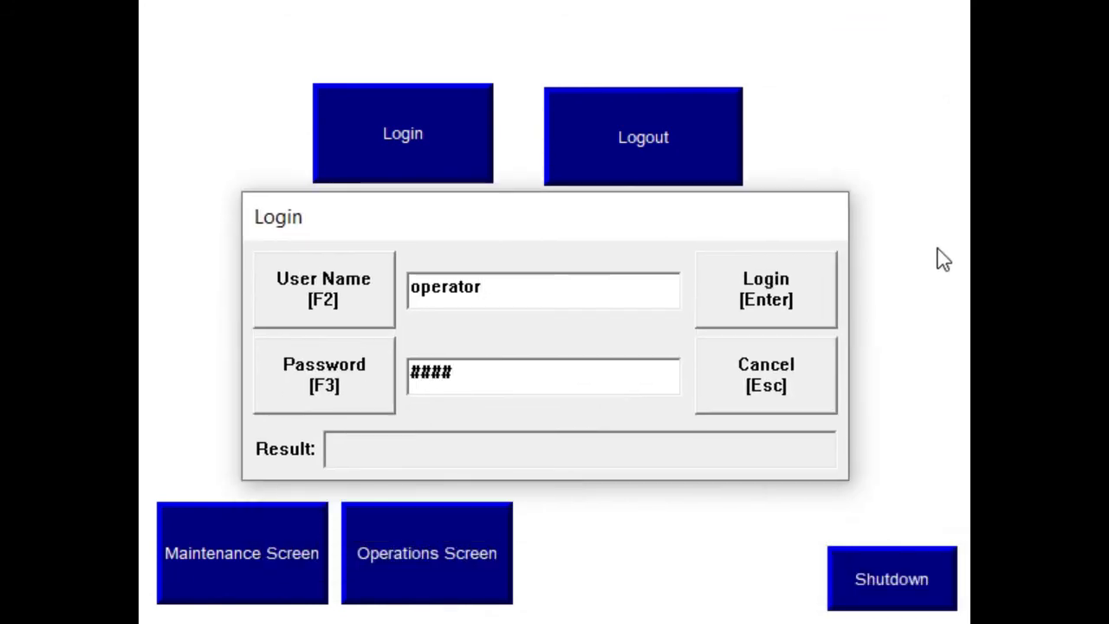
{"action": "left_click", "coordinate": [796, 276]}
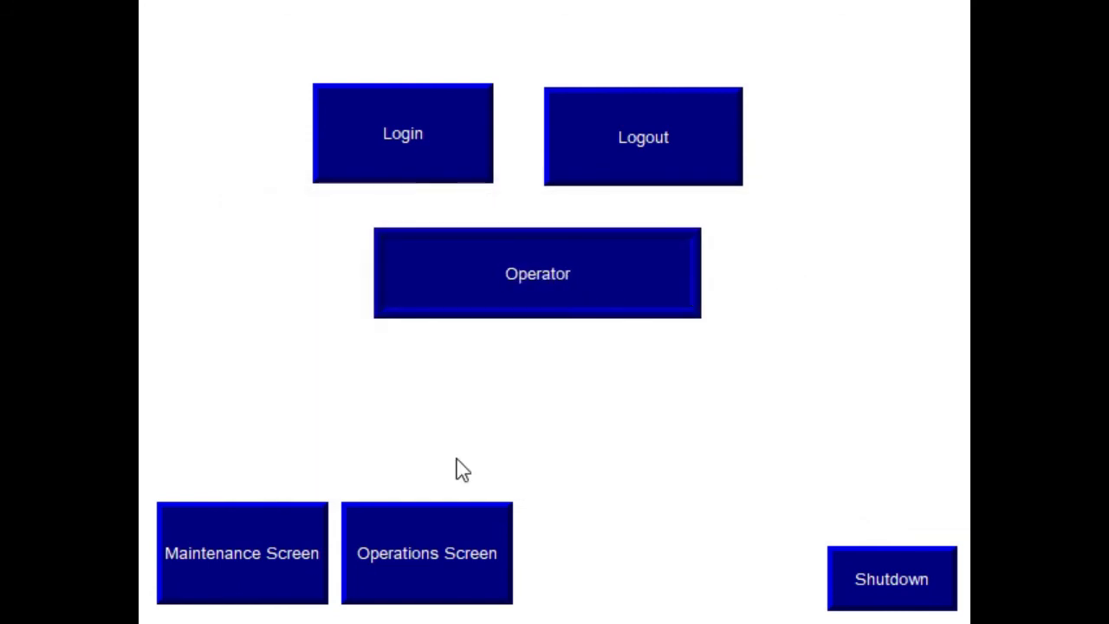
As Operator, open Operations, go back, then get denied on Maintenance and dismiss the message
{"action": "left_click", "coordinate": [421, 548]}
{"action": "left_click", "coordinate": [854, 555]}
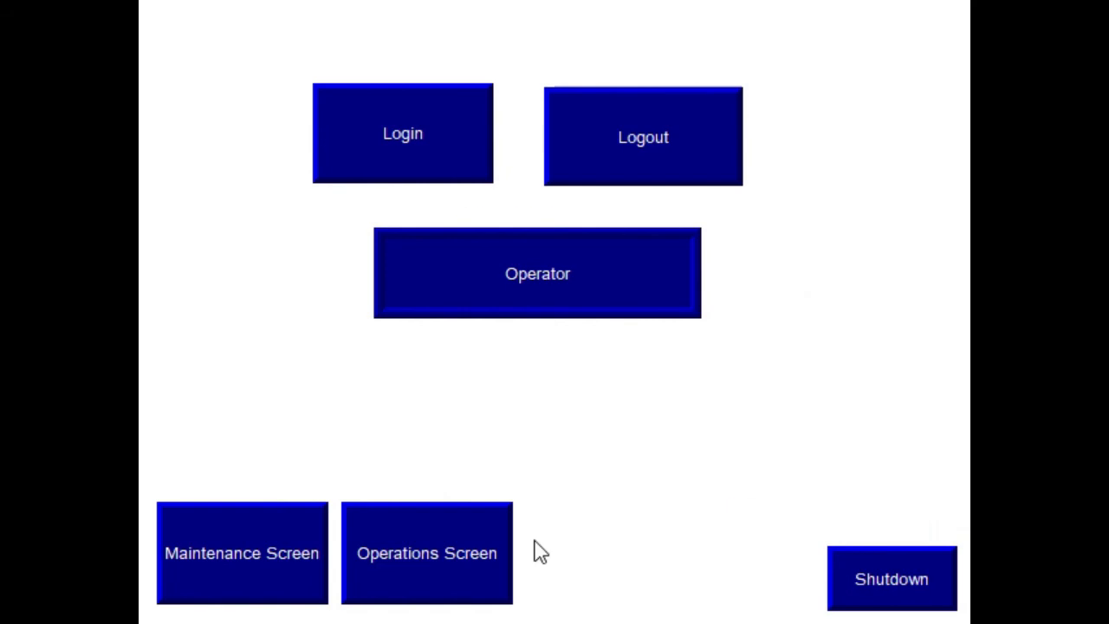
{"action": "left_click", "coordinate": [235, 562]}
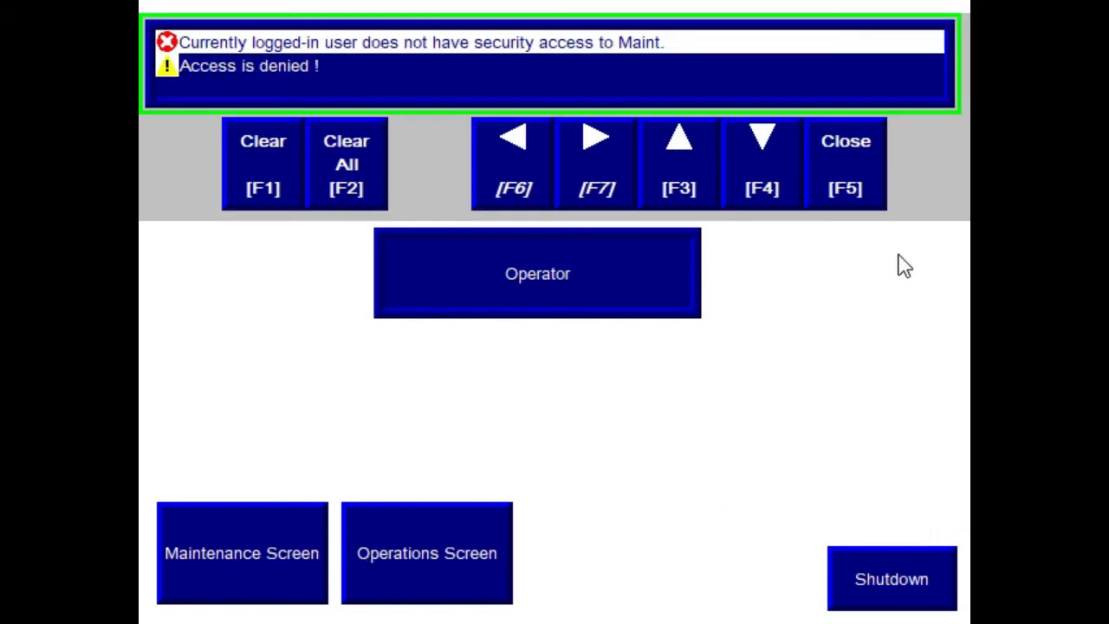
{"action": "left_click", "coordinate": [846, 165]}
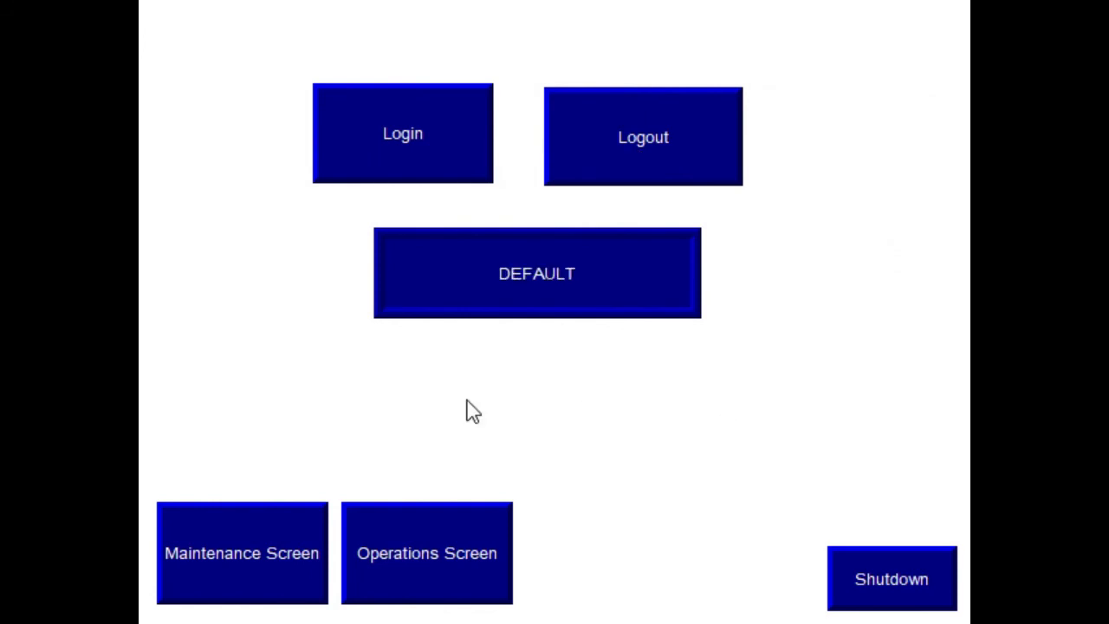
As DEFAULT, attempt Maintenance and Operations screens, dismissing each access-denied message
{"action": "left_click", "coordinate": [318, 527]}
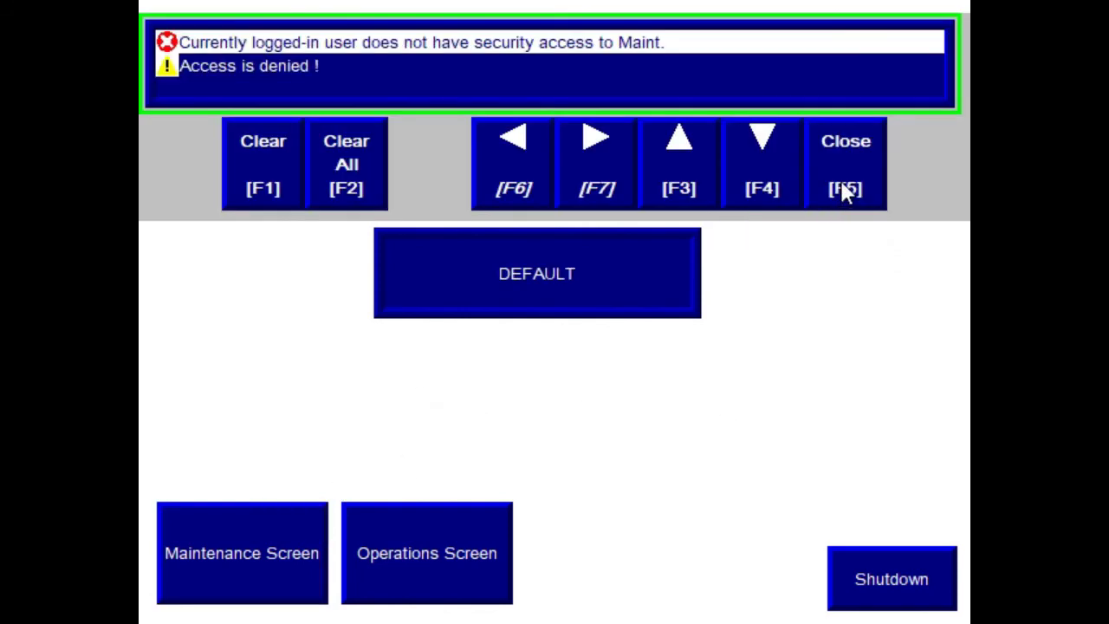
{"action": "left_click", "coordinate": [843, 186]}
{"action": "left_click", "coordinate": [412, 564]}
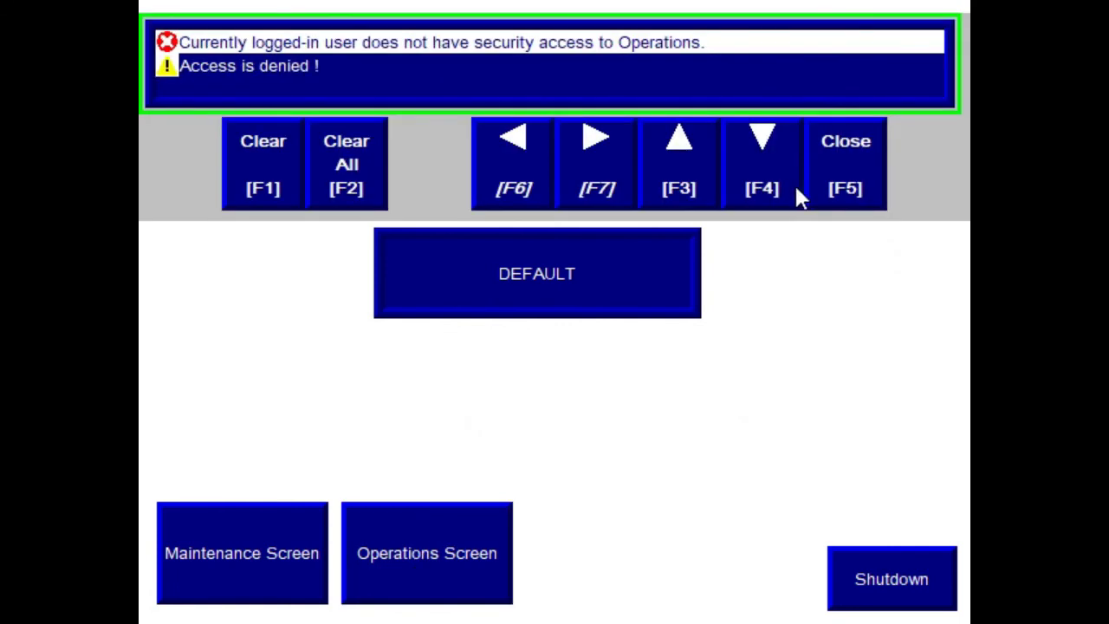
{"action": "left_click", "coordinate": [853, 182]}
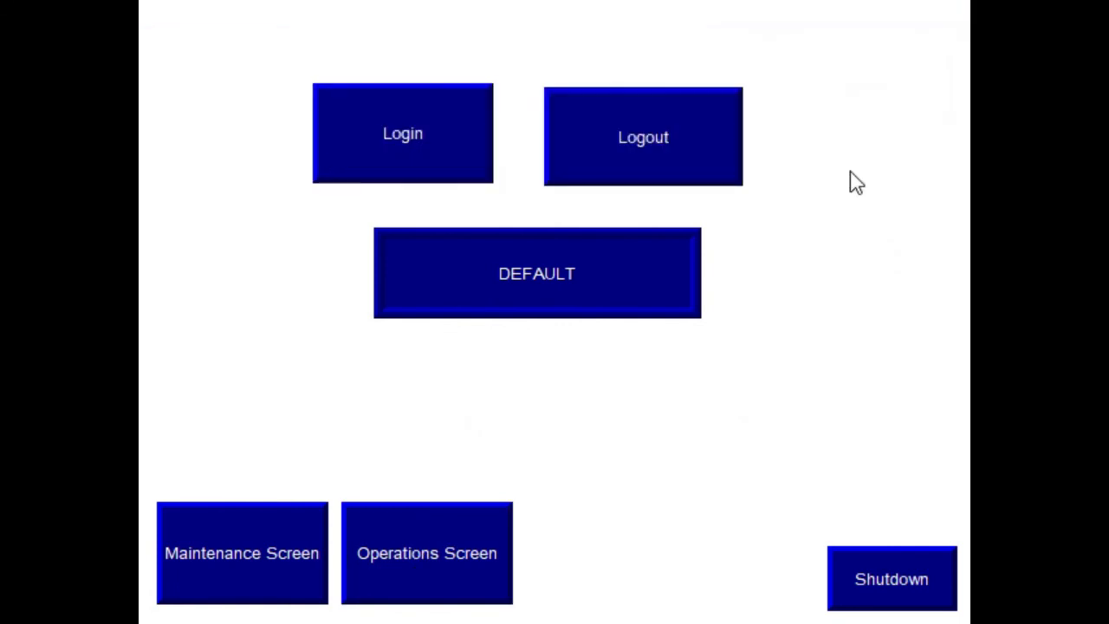